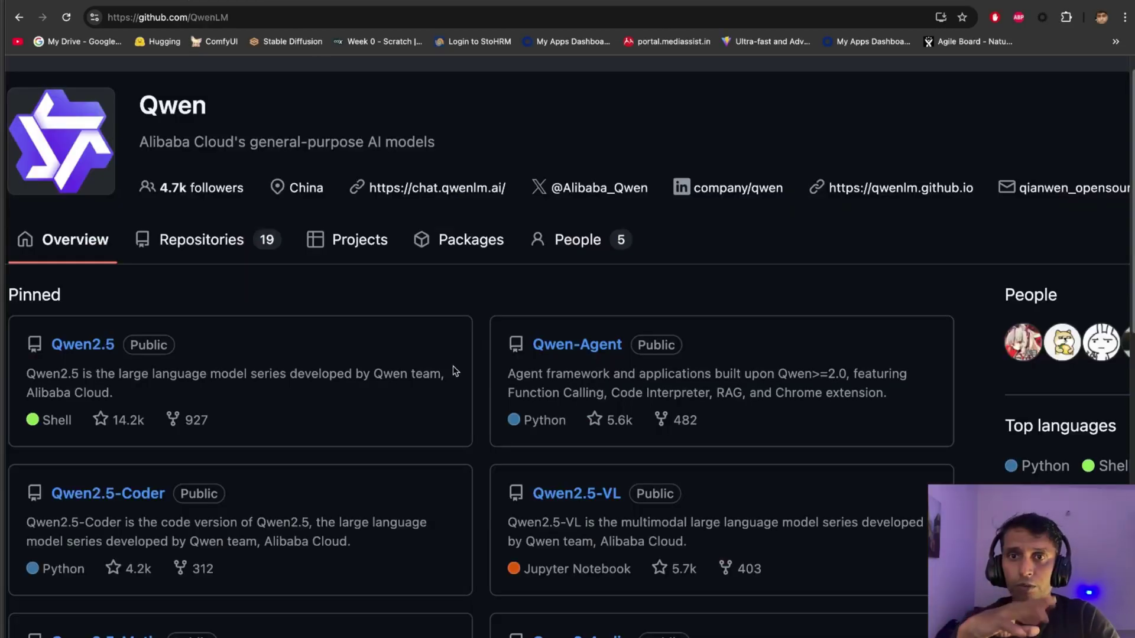
pyautogui.scroll(-3, 455, 371)
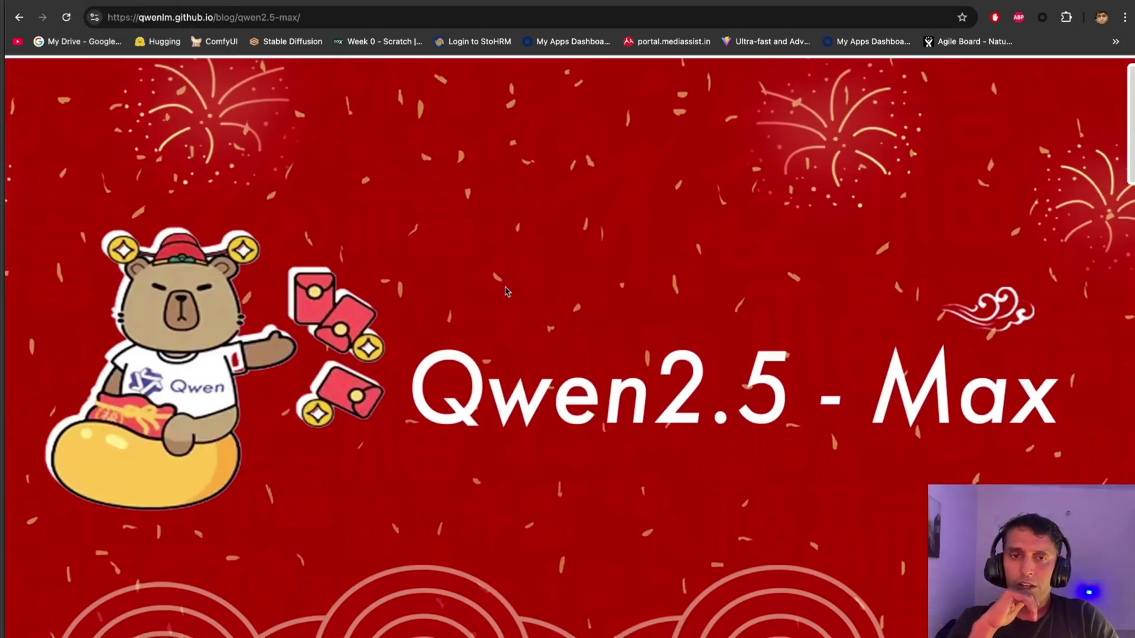
pyautogui.scroll(-1, 506, 291)
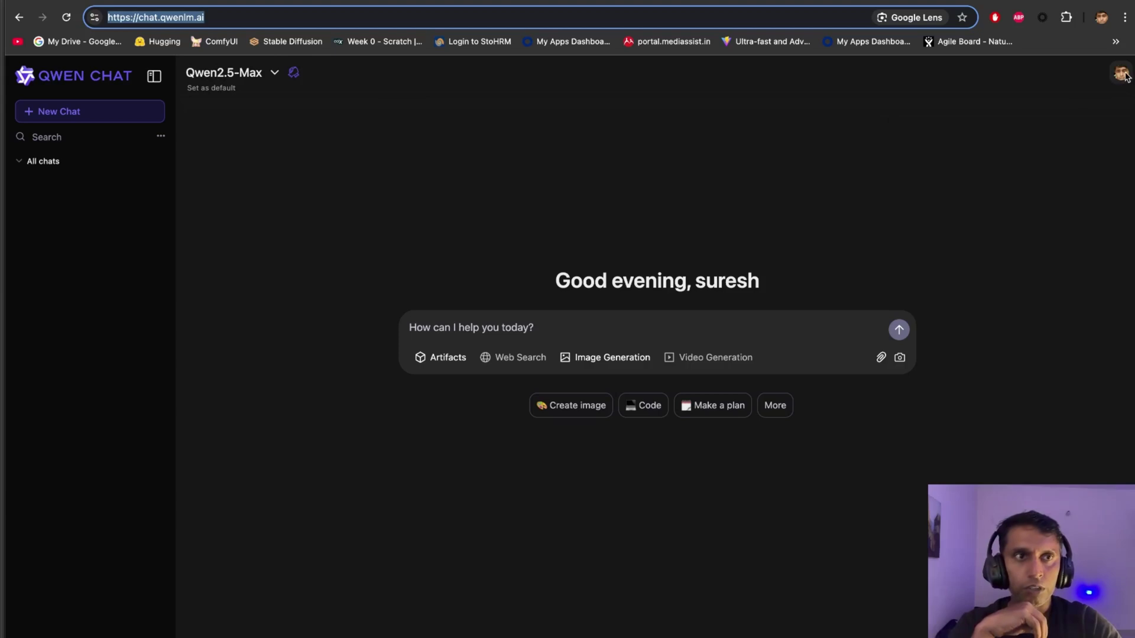
# Examine the list of available Qwen models and their descriptions without changing the selected model.
pyautogui.click(238, 82)
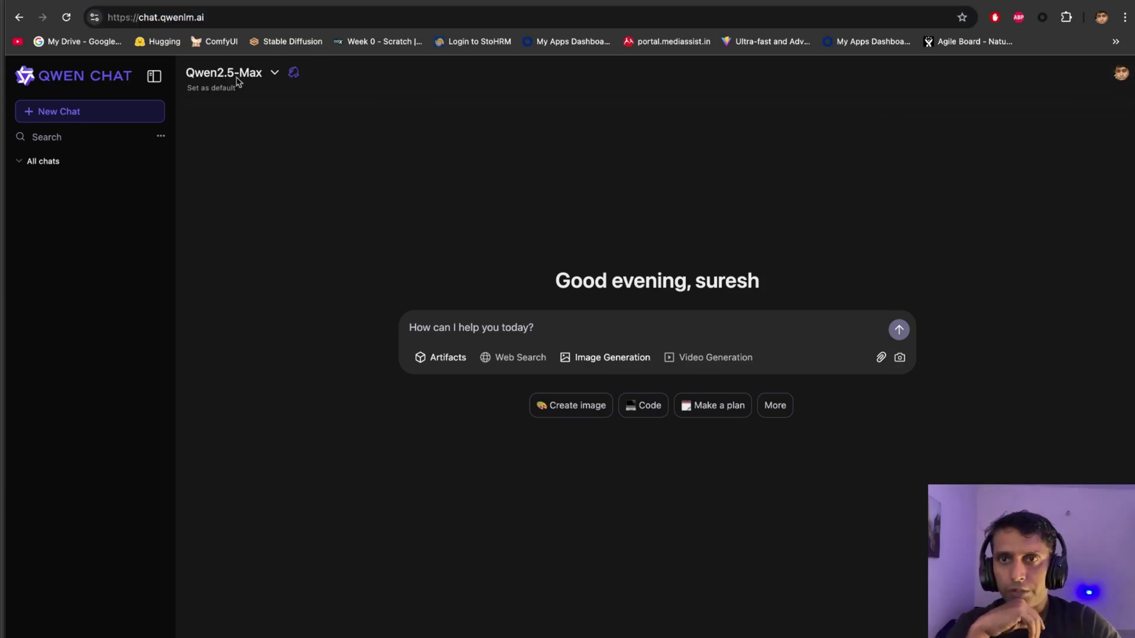
pyautogui.click(270, 79)
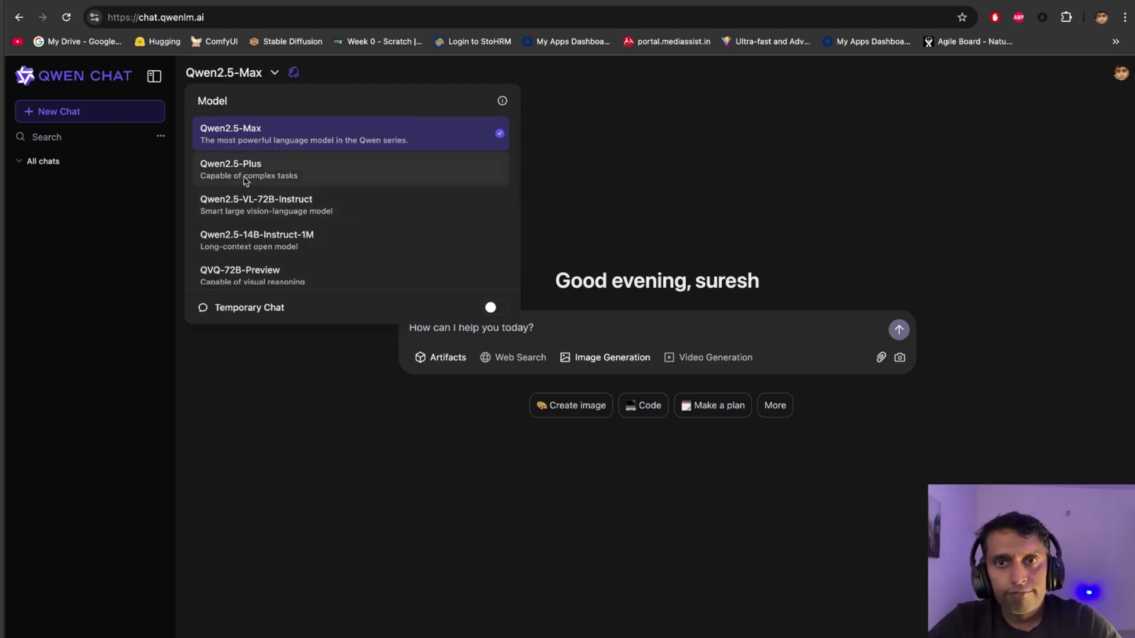
pyautogui.scroll(5, 249, 132)
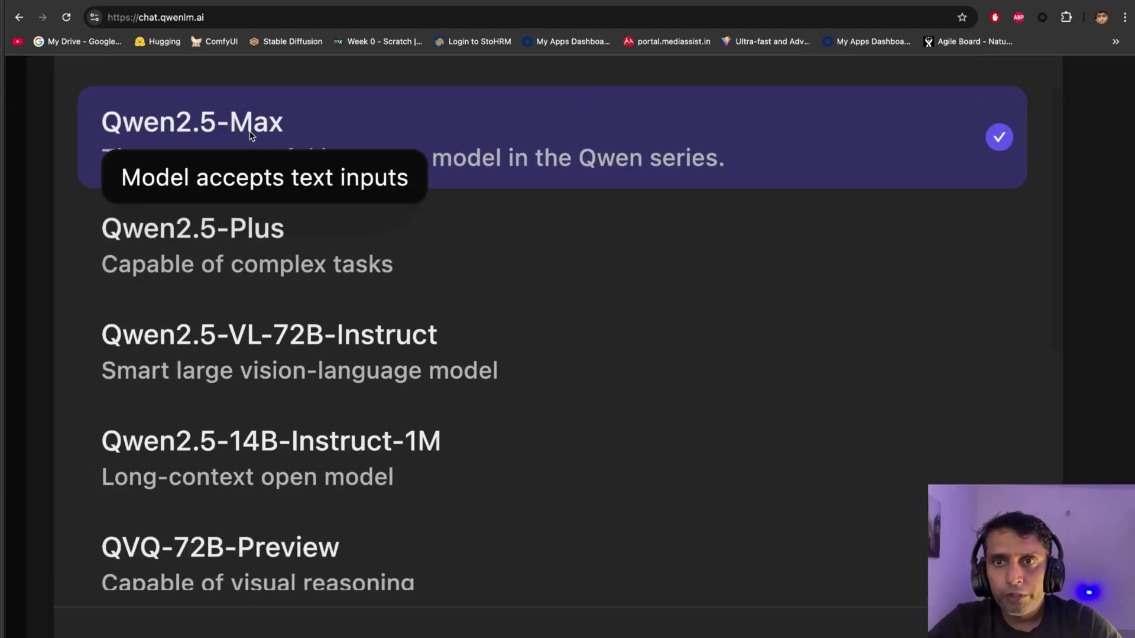
pyautogui.hscroll(-2, 249, 134)
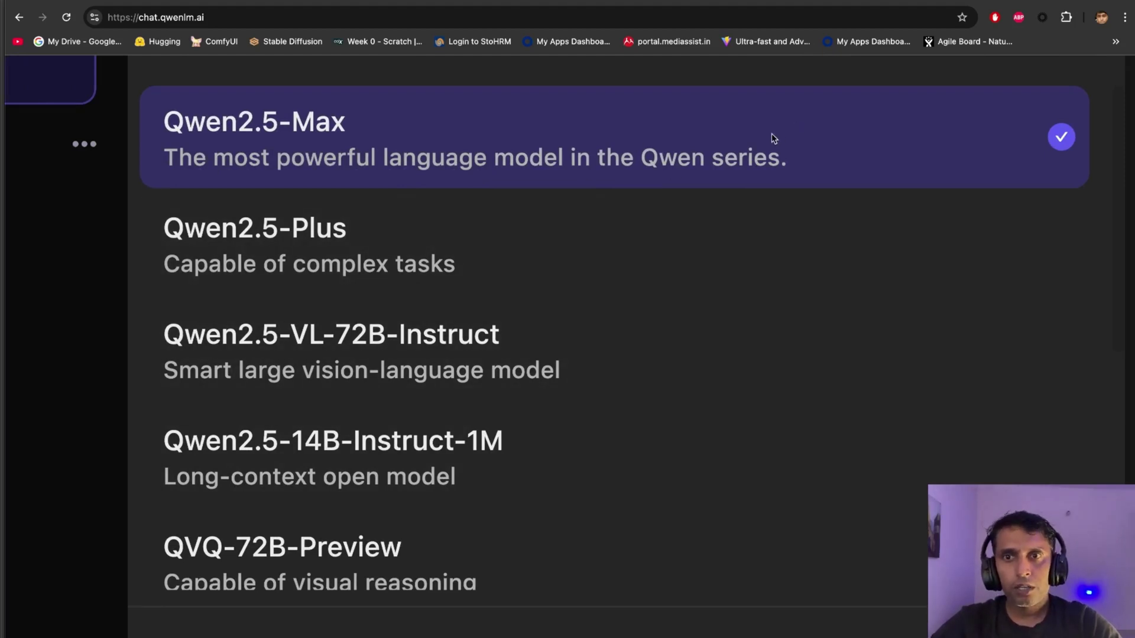
pyautogui.press('super+minus')
pyautogui.press('super+minus')
pyautogui.scroll(-5, 617, 424)
pyautogui.scroll(3, 617, 357)
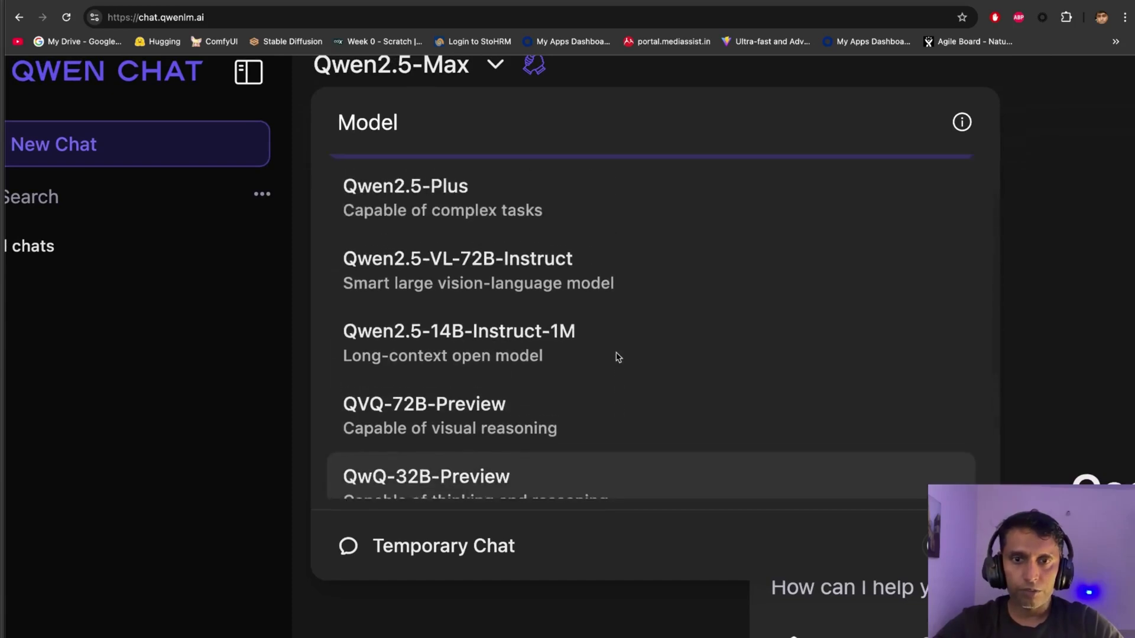
pyautogui.scroll(2, 617, 357)
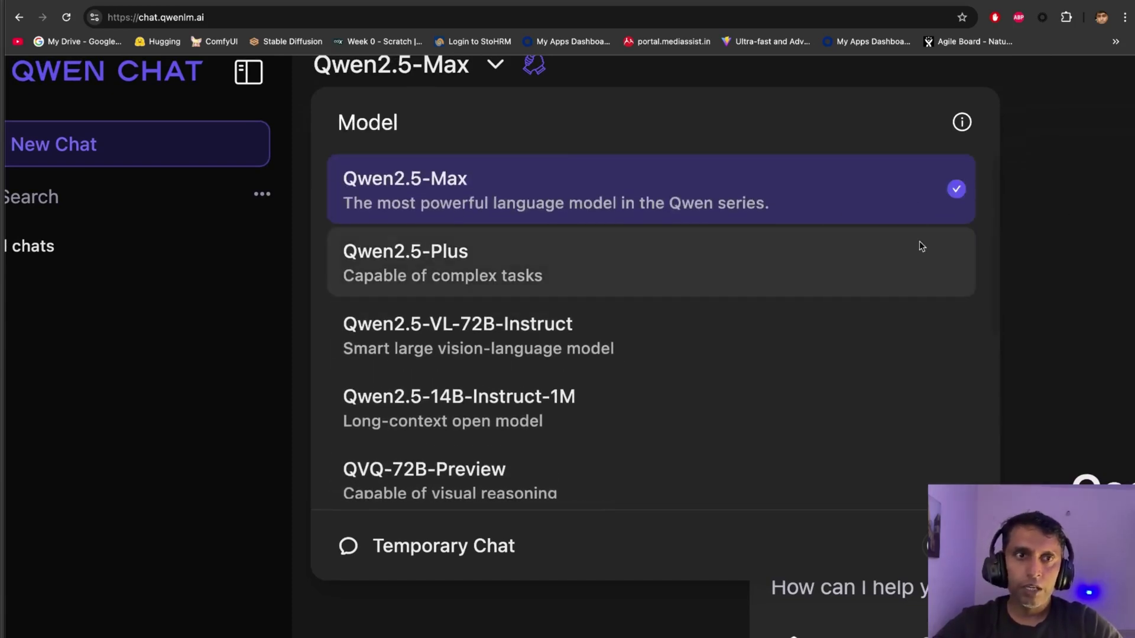
pyautogui.click(1053, 237)
# Enter the chat prompt "a cute rabbit with scifi costume and standing with concept art style".
pyautogui.scroll(-3, 1053, 237)
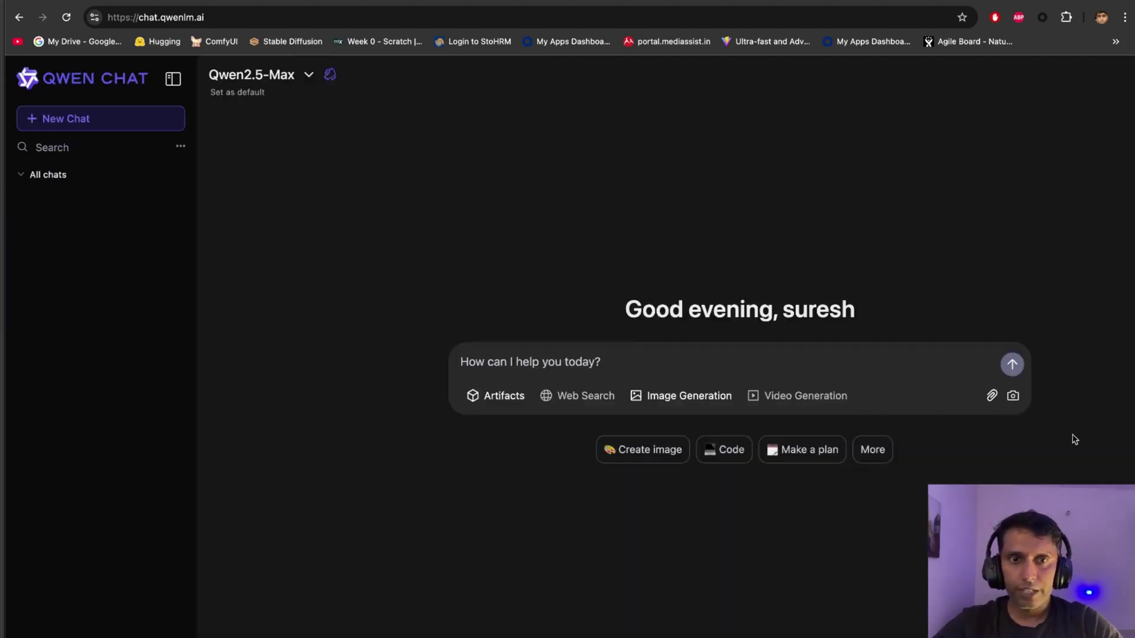
pyautogui.scroll(1, 844, 338)
pyautogui.scroll(3, 844, 339)
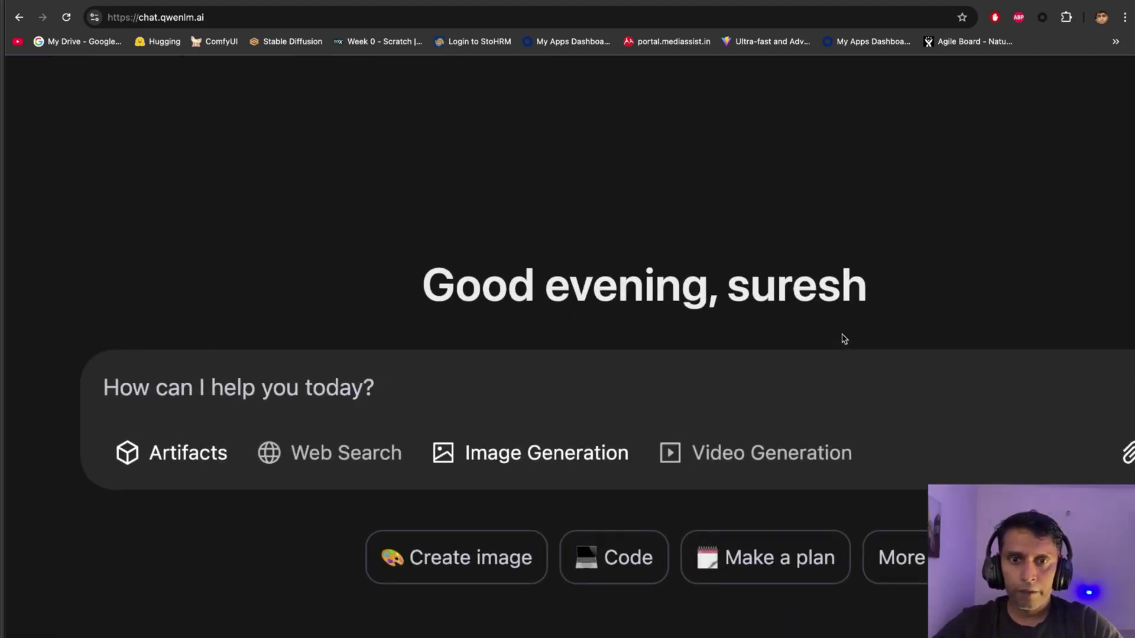
pyautogui.hscroll(-1, 844, 339)
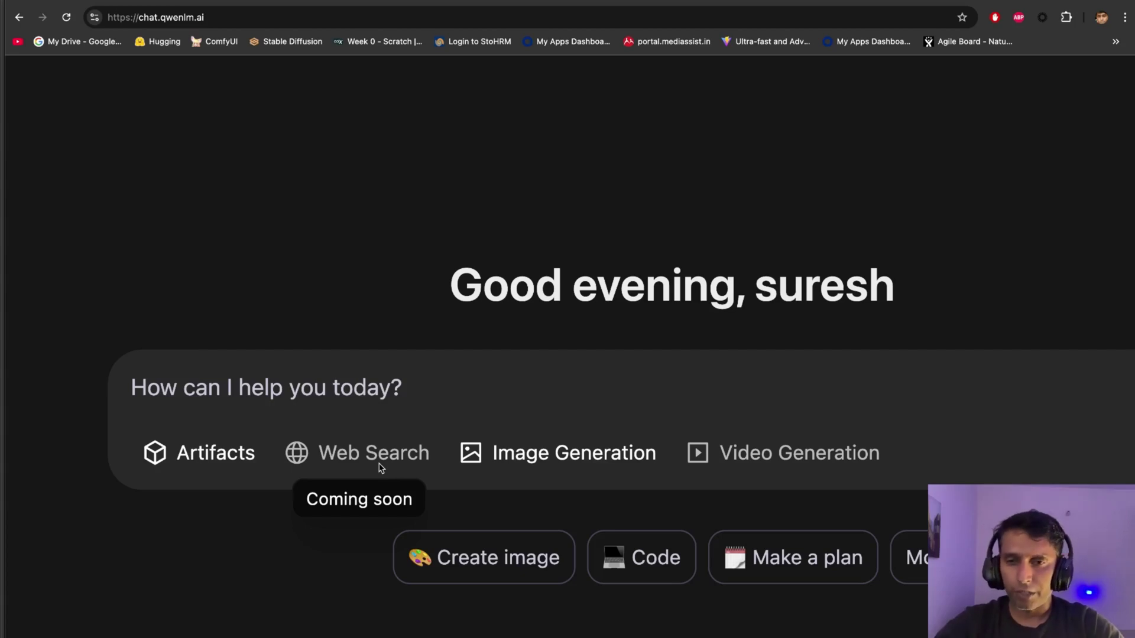
pyautogui.press('shift')
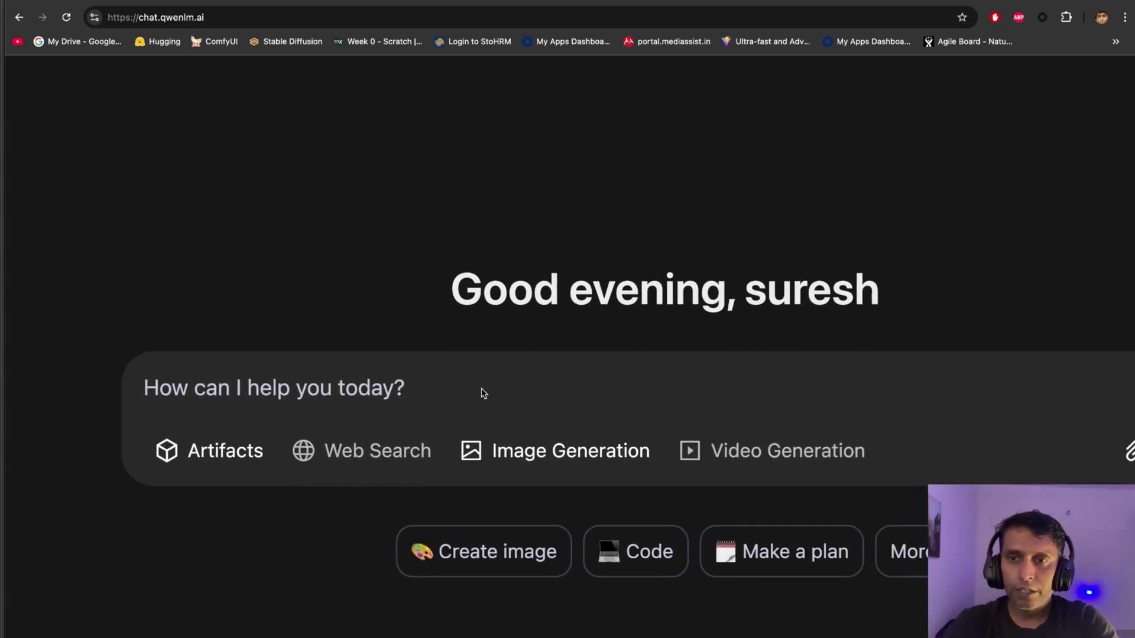
pyautogui.write('a cute r')
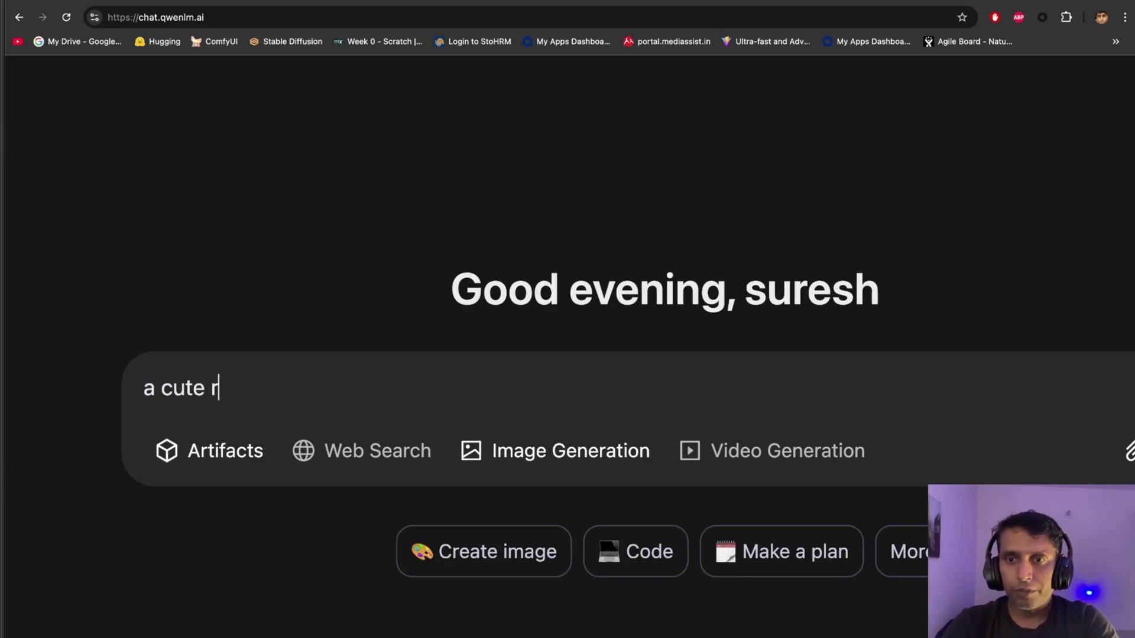
pyautogui.write('abbit with sc')
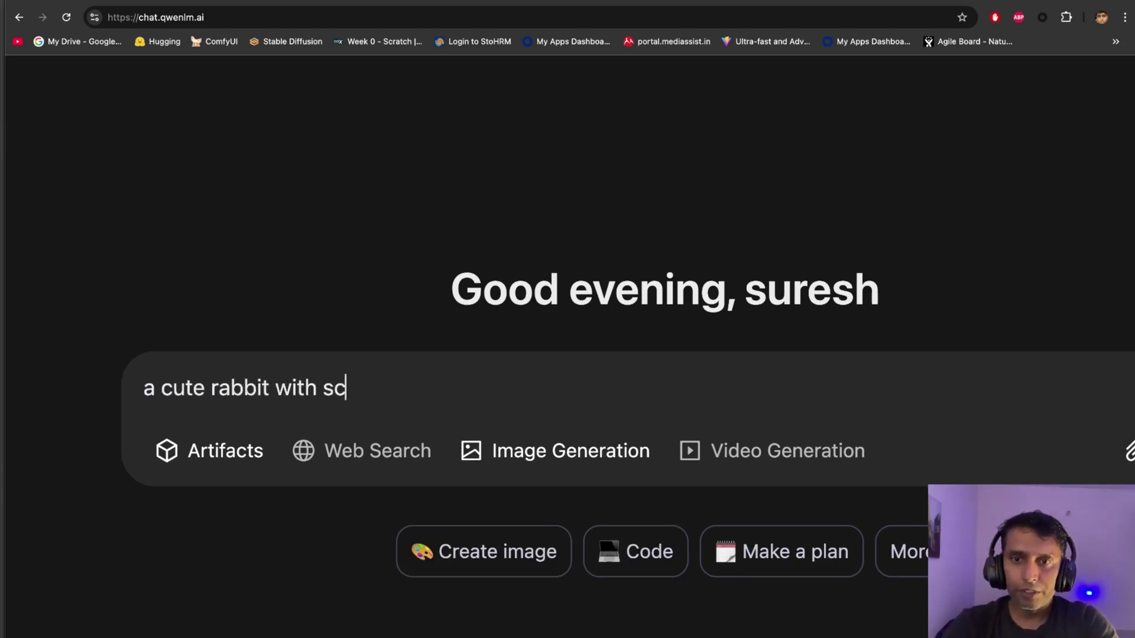
pyautogui.write('ifi costu')
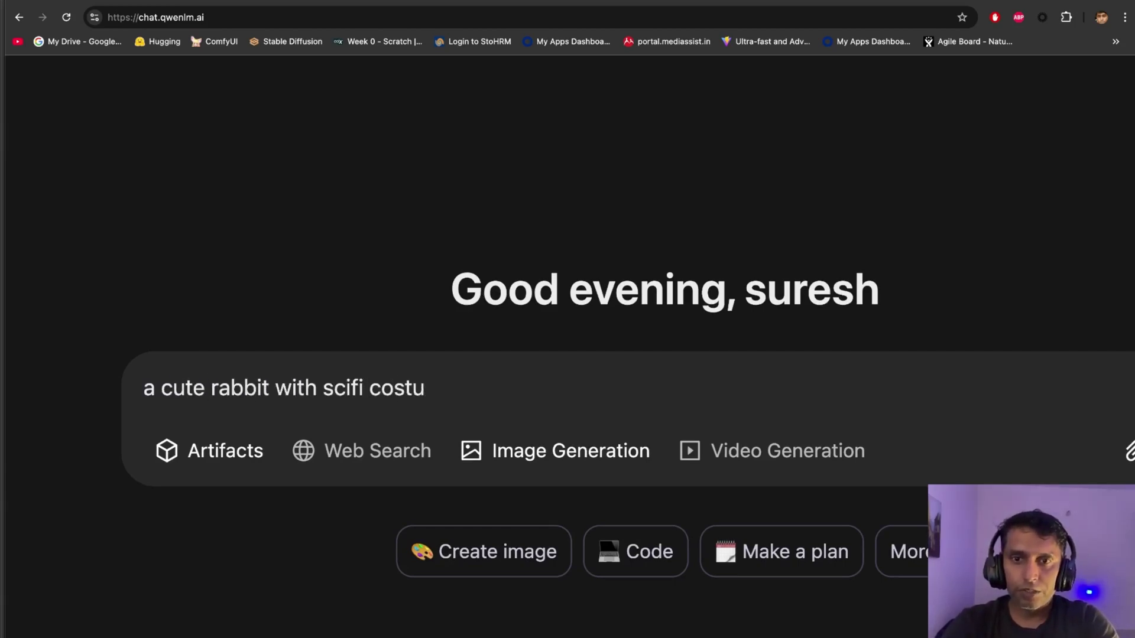
pyautogui.write('me and standing with concept art style')
# Enable Image Generation for the prompt with a 3:4 aspect ratio and submit it.
pyautogui.scroll(-5, 629, 456)
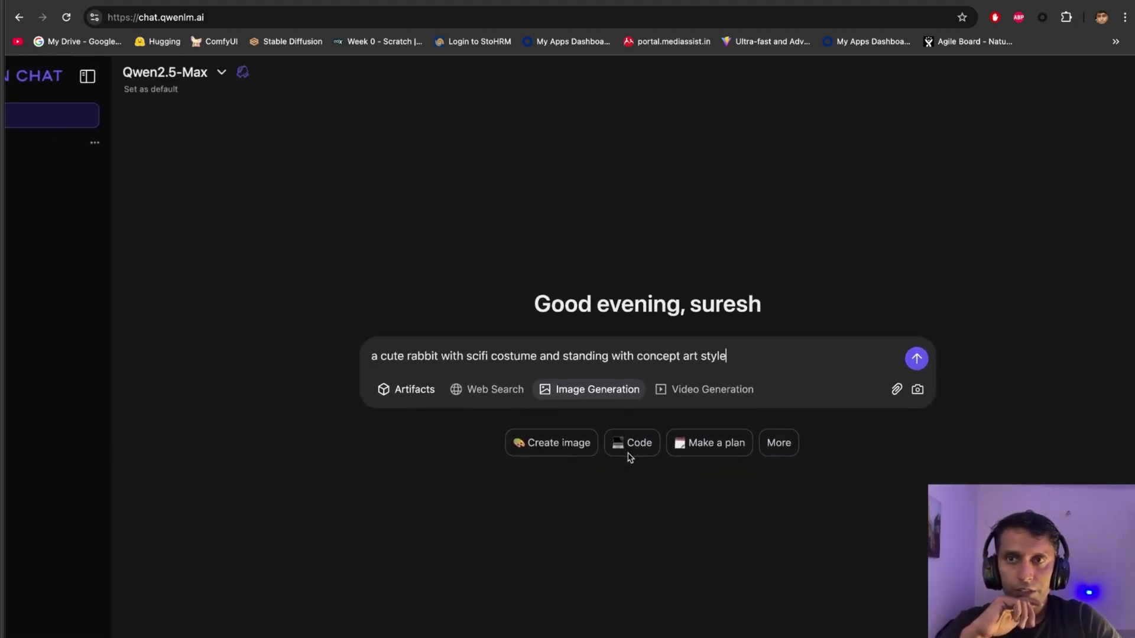
pyautogui.click(612, 395)
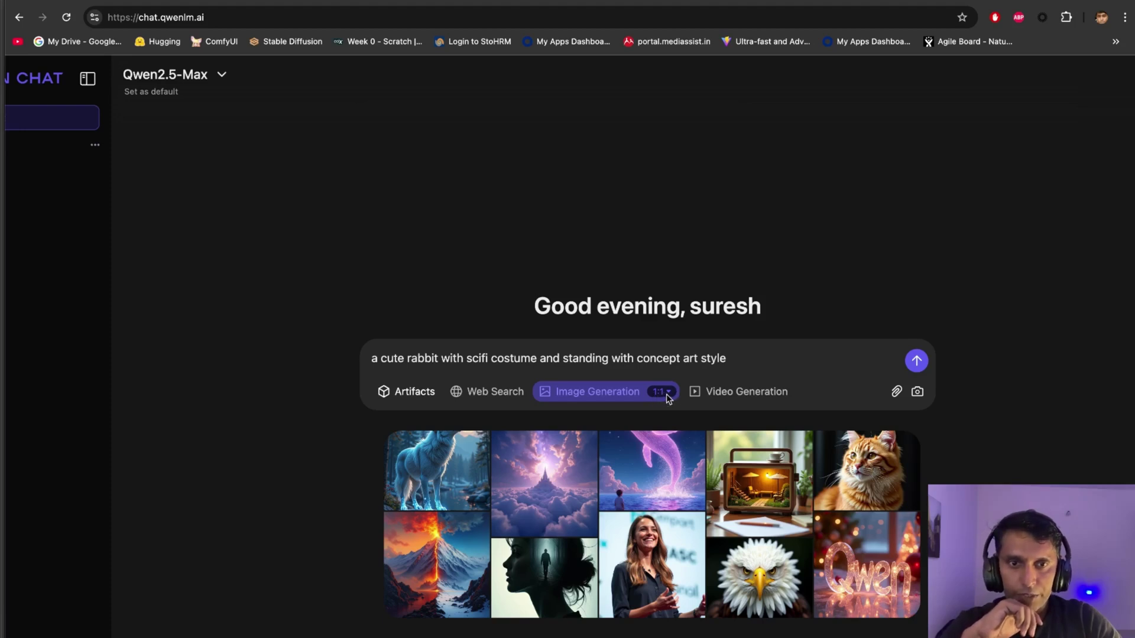
pyautogui.click(667, 395)
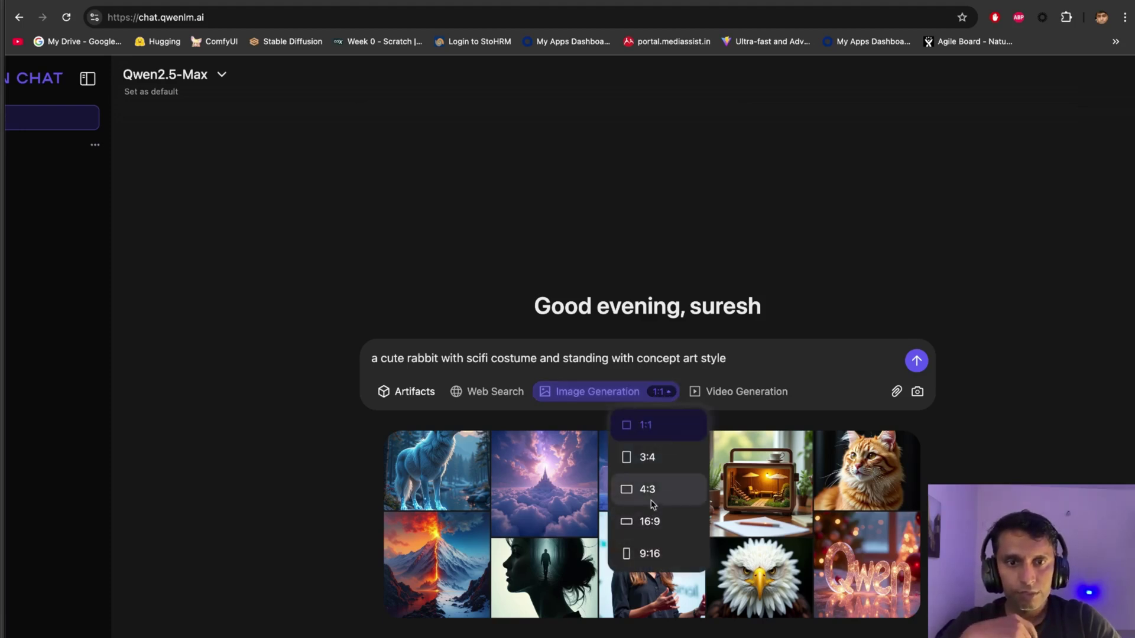
pyautogui.click(652, 459)
pyautogui.click(916, 363)
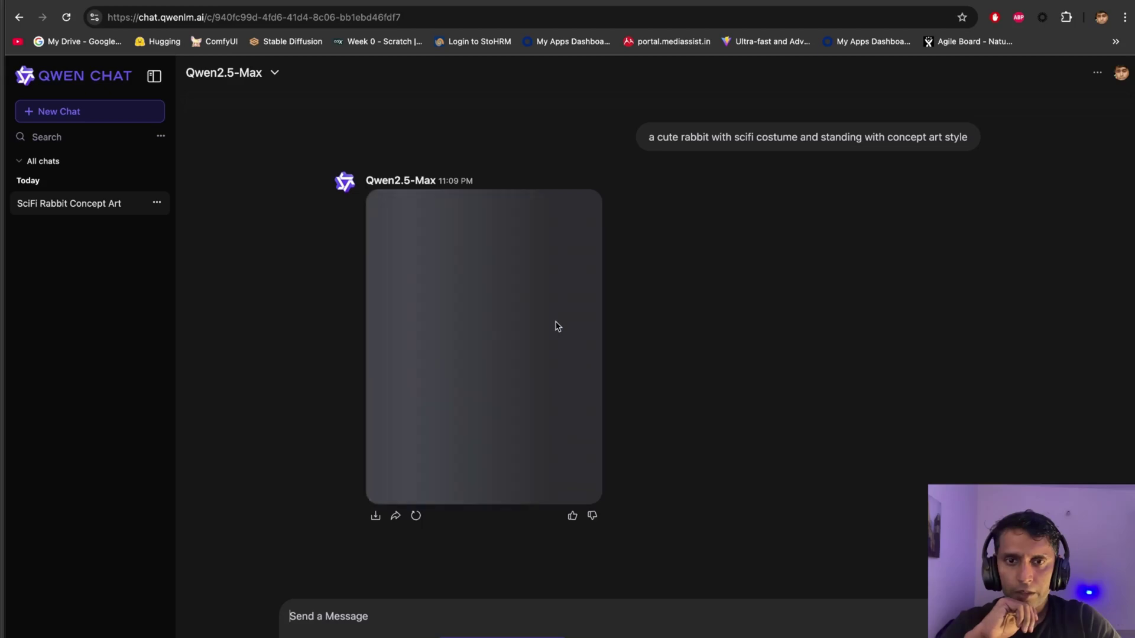
# Examine the generated sci-fi rabbit image up close, including its costume and background details.
pyautogui.click(480, 408)
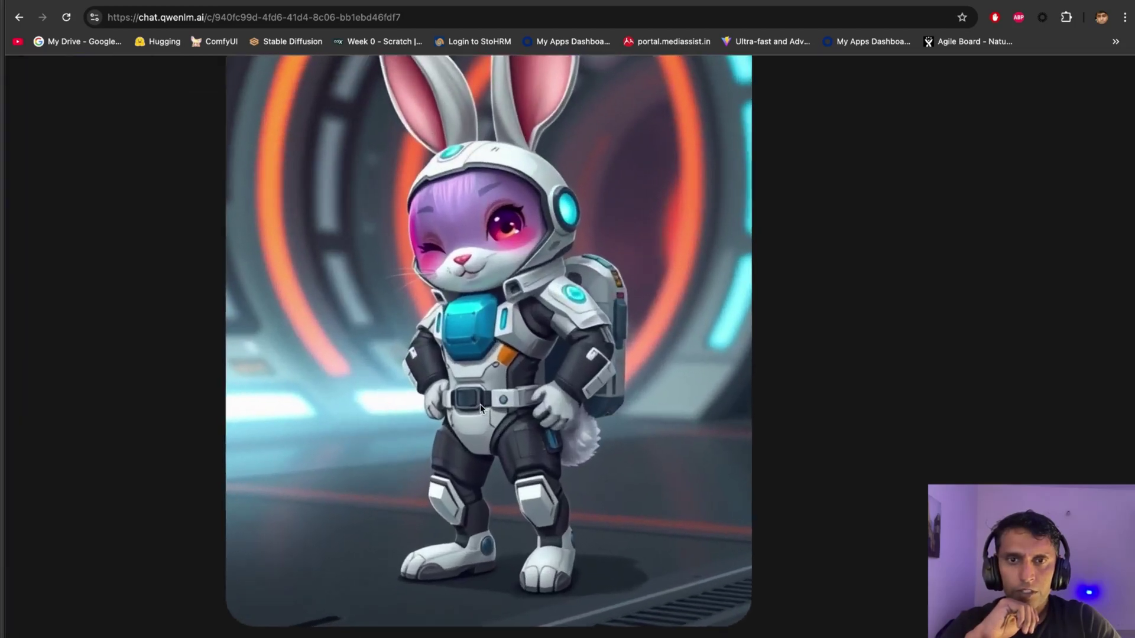
pyautogui.scroll(2, 482, 408)
pyautogui.scroll(-2, 480, 408)
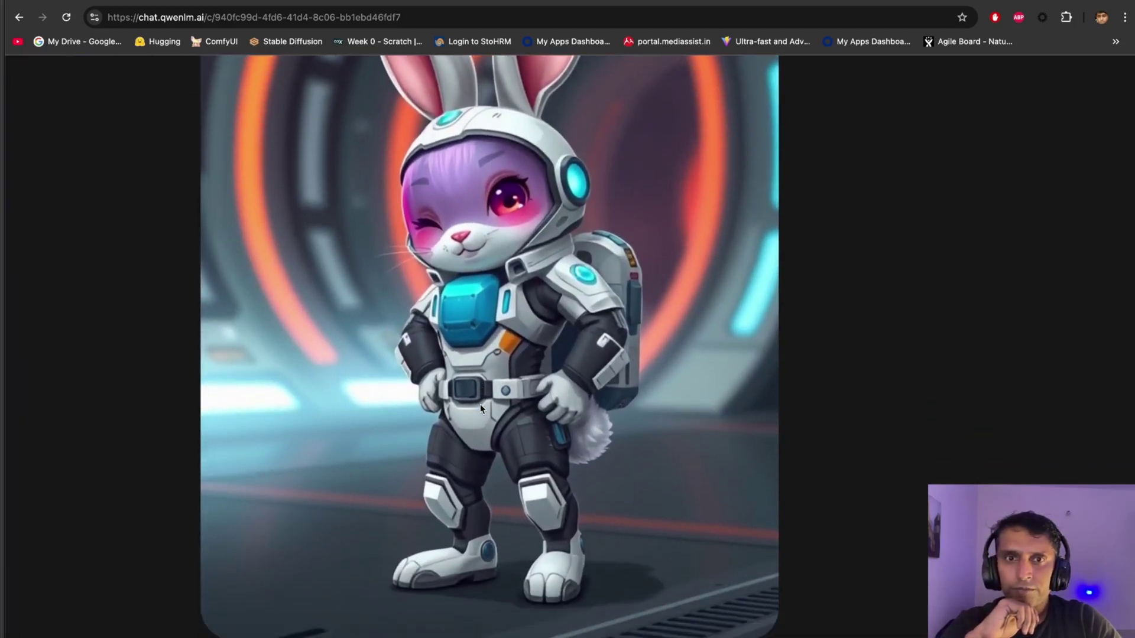
pyautogui.click(480, 405)
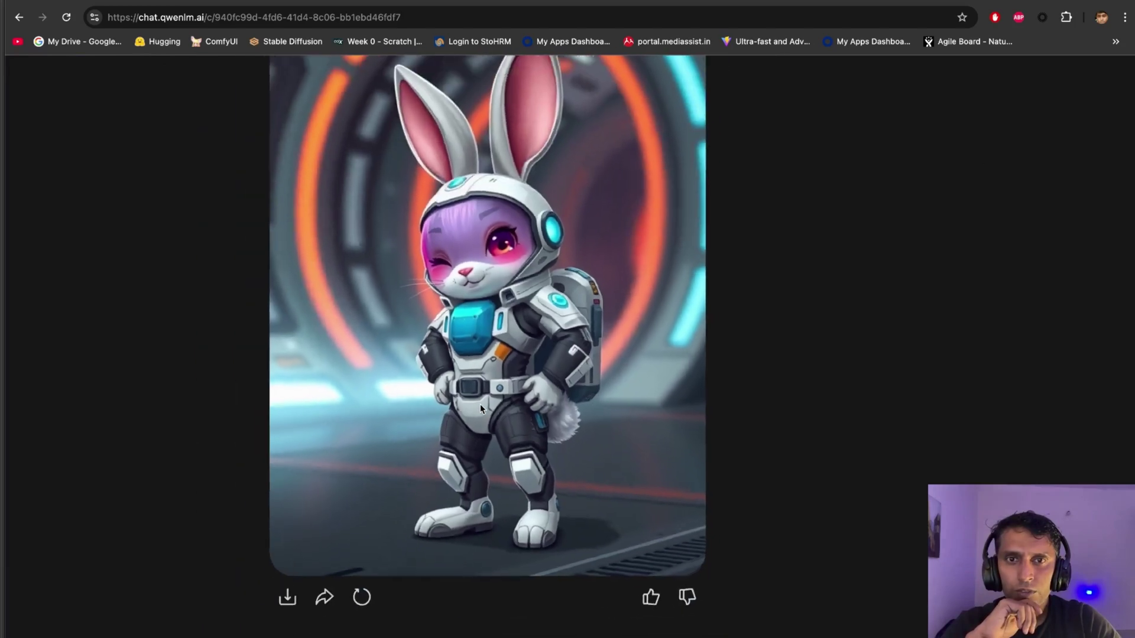
pyautogui.scroll(1, 479, 403)
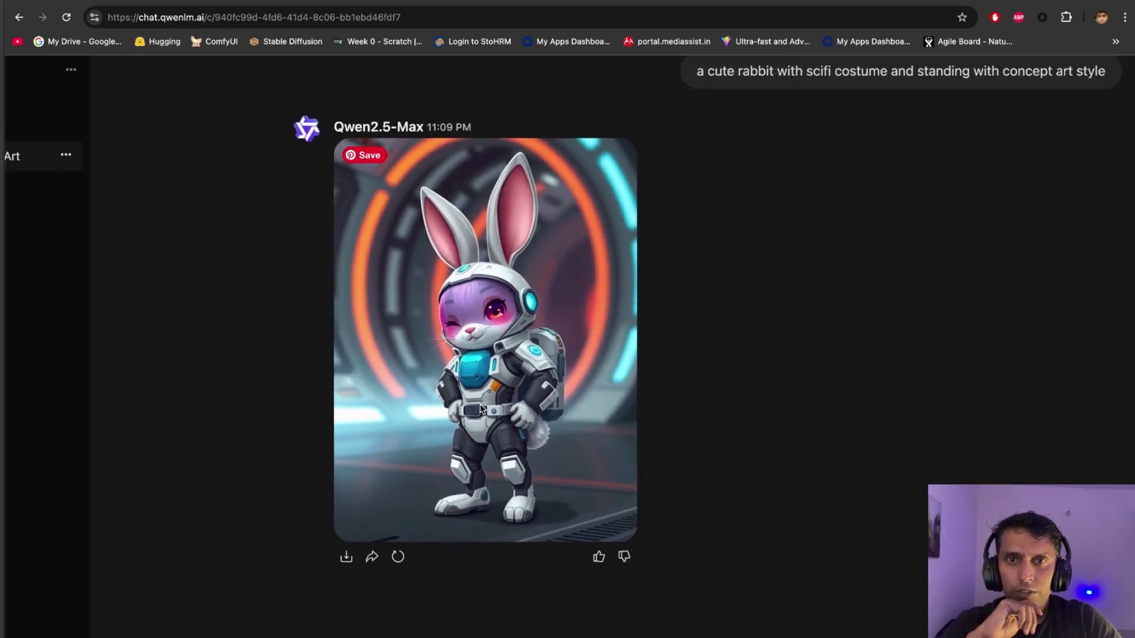
pyautogui.keyDown('ctrl'); pyautogui.scroll(3, 466, 385); pyautogui.keyUp('ctrl')
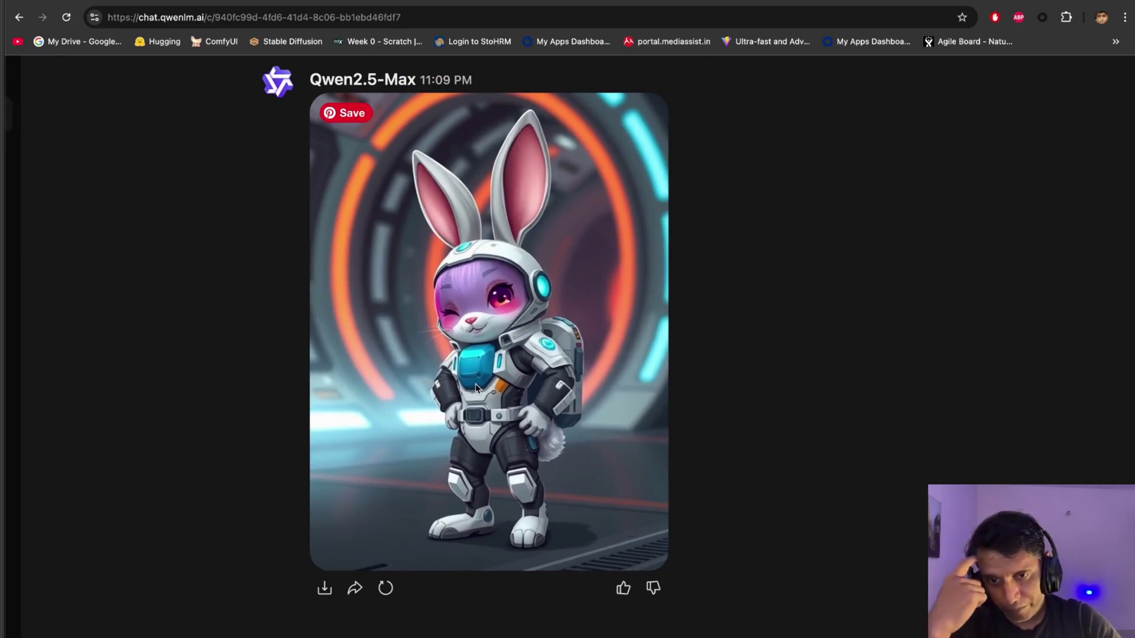
pyautogui.scroll(2, 476, 388)
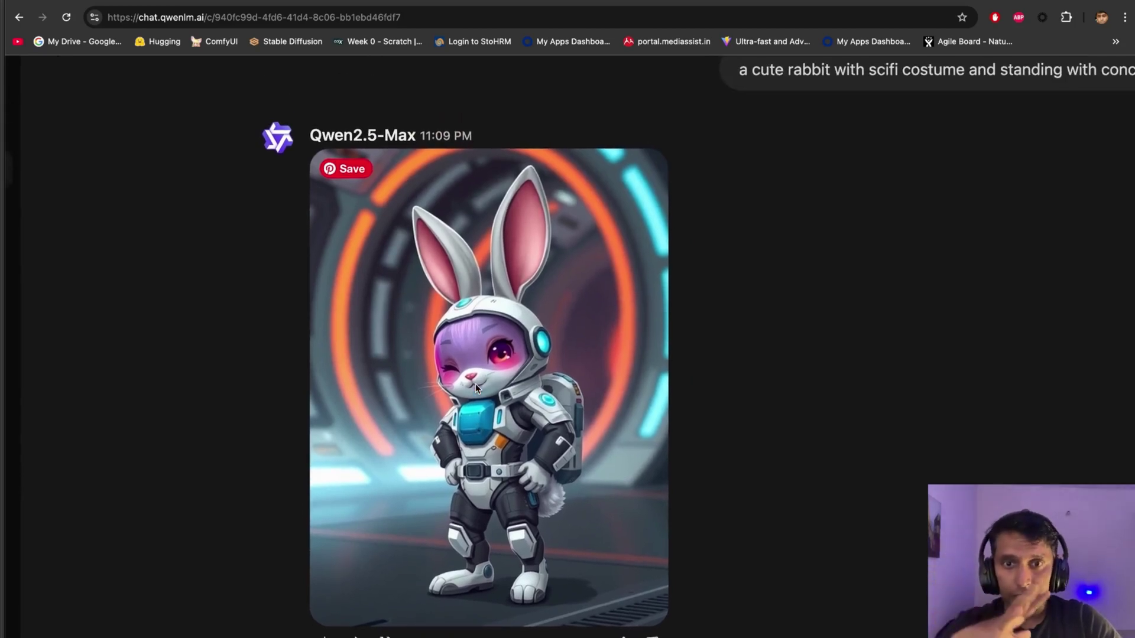
pyautogui.scroll(-1, 477, 388)
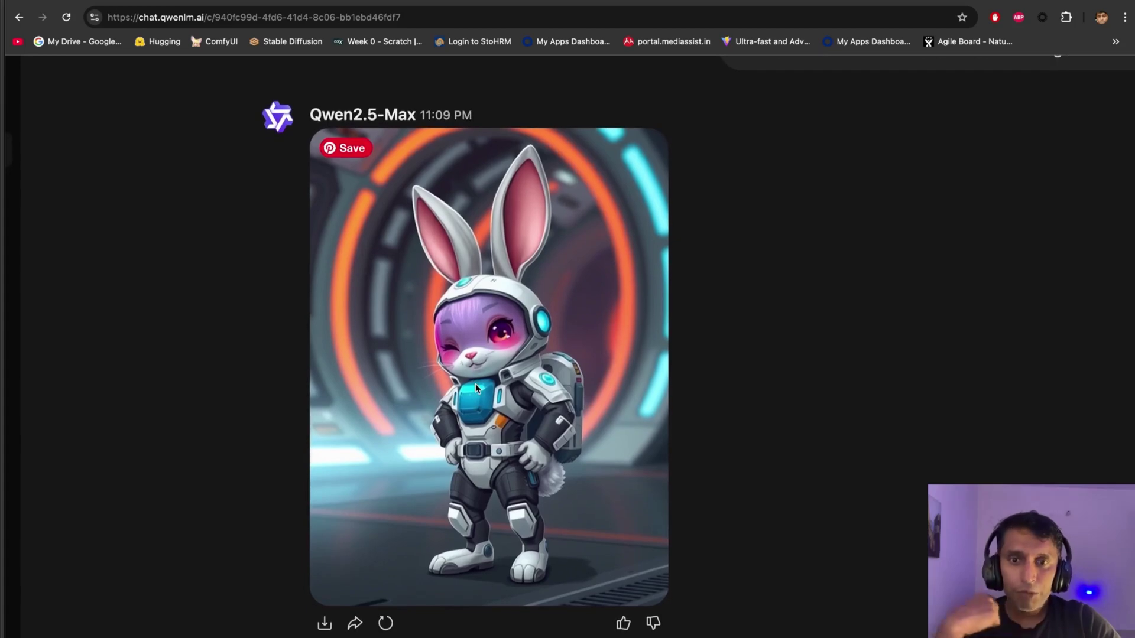
pyautogui.scroll(-1, 475, 388)
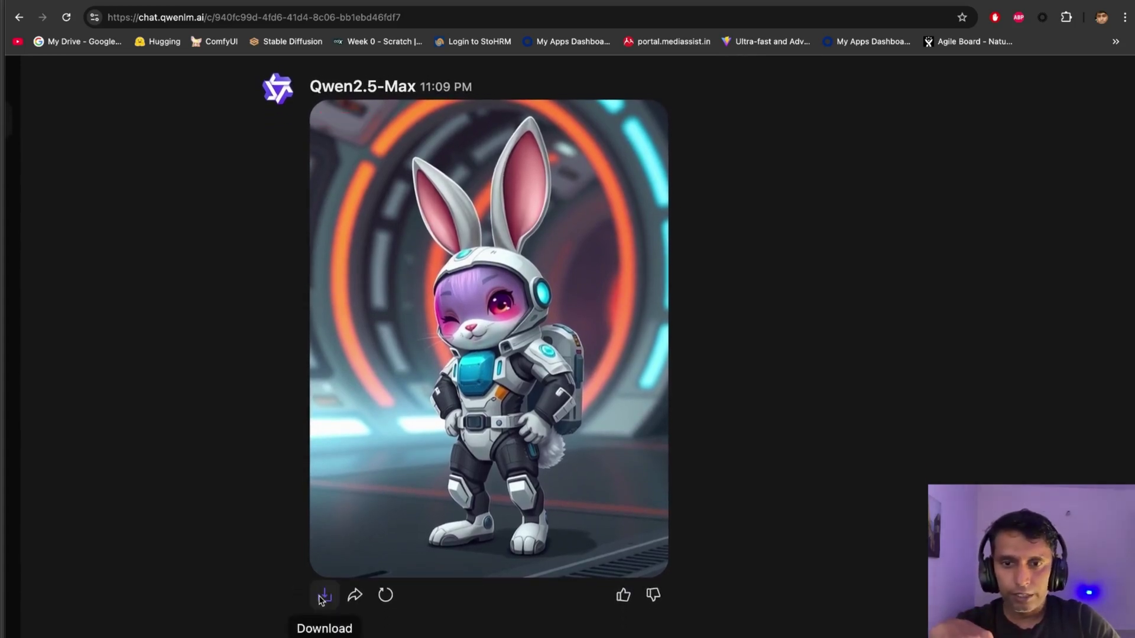
# Regenerate the rabbit image twice and compare all three versions, ending on the third.
pyautogui.click(387, 595)
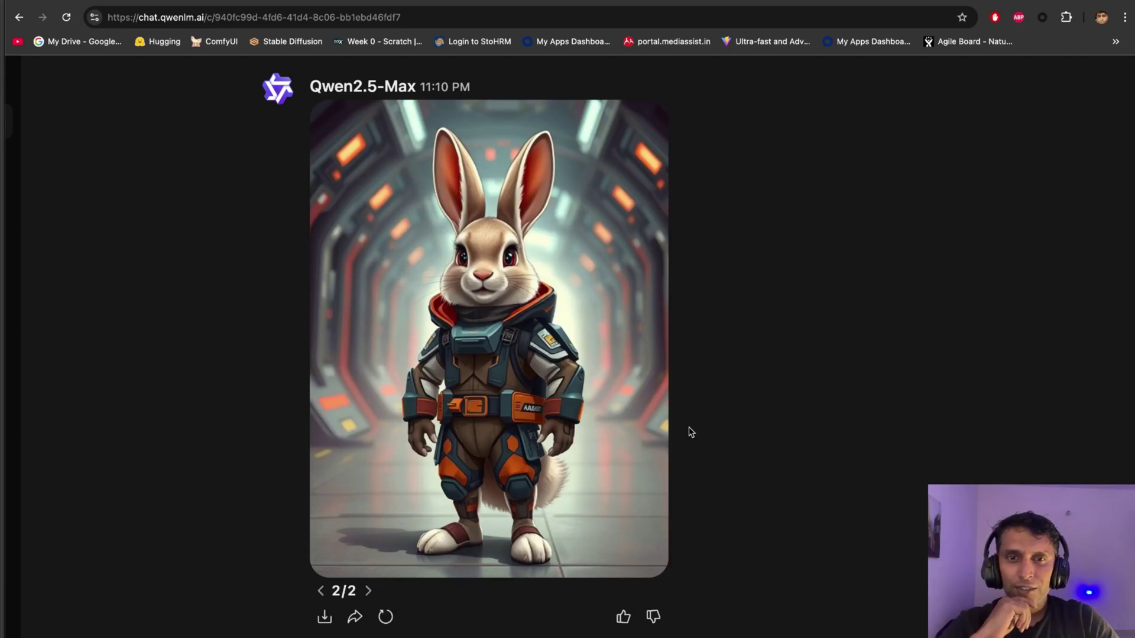
pyautogui.click(384, 617)
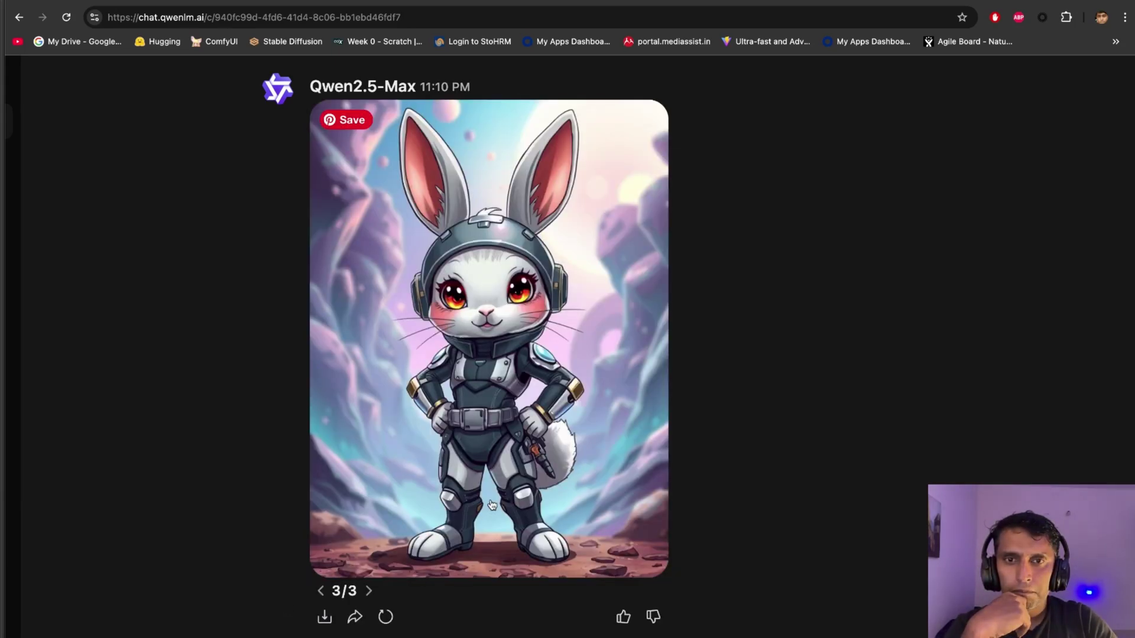
pyautogui.click(321, 591)
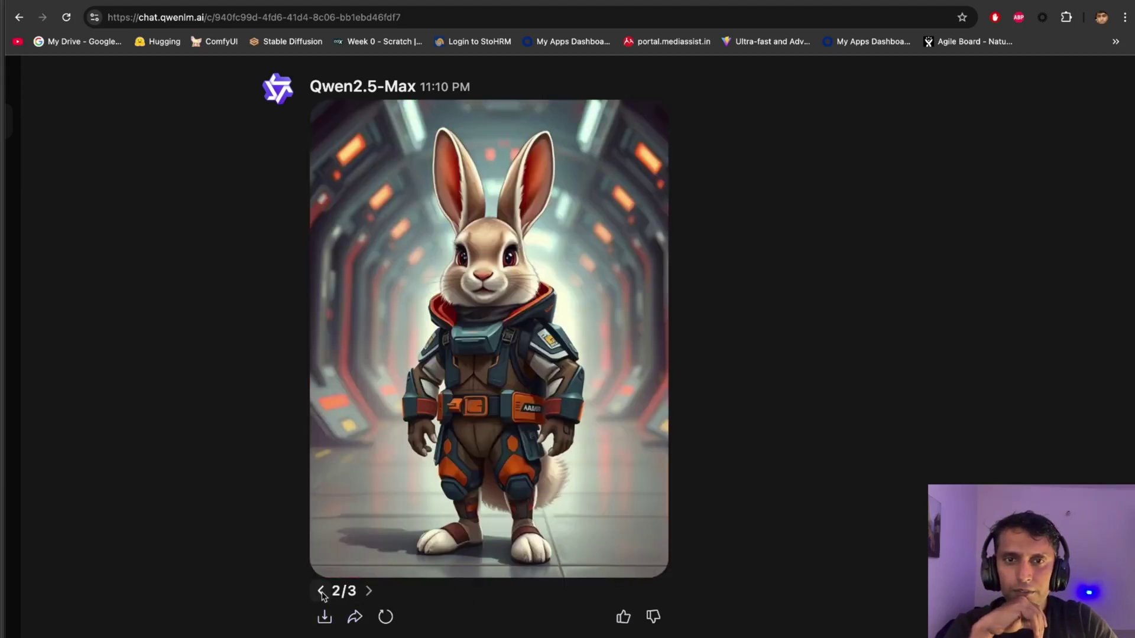
pyautogui.click(321, 592)
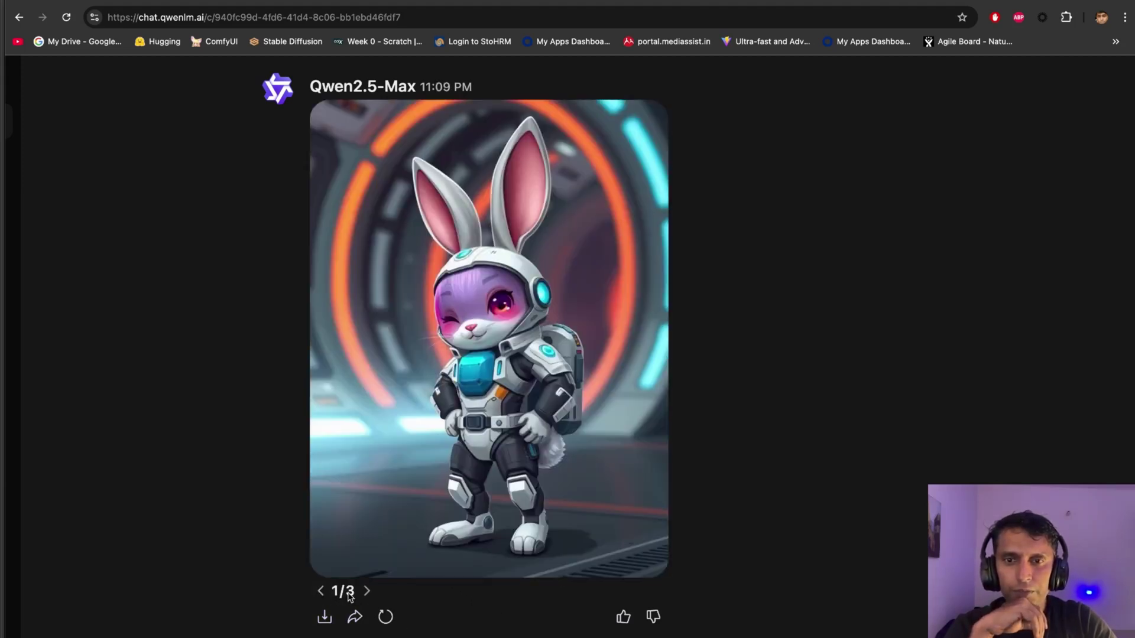
pyautogui.click(367, 592)
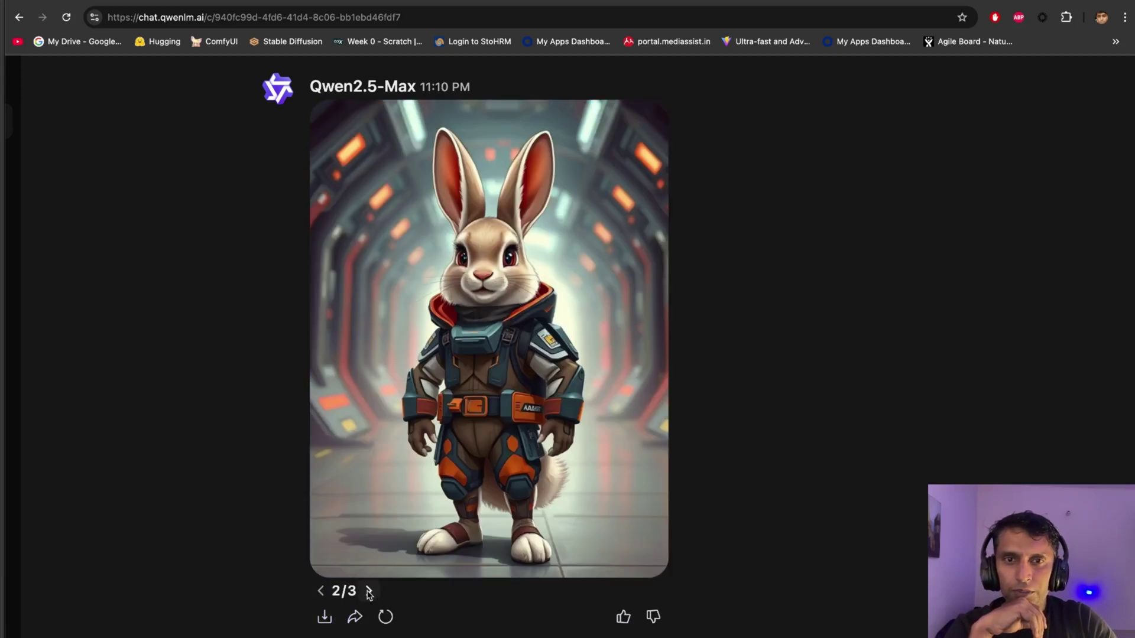
pyautogui.click(369, 591)
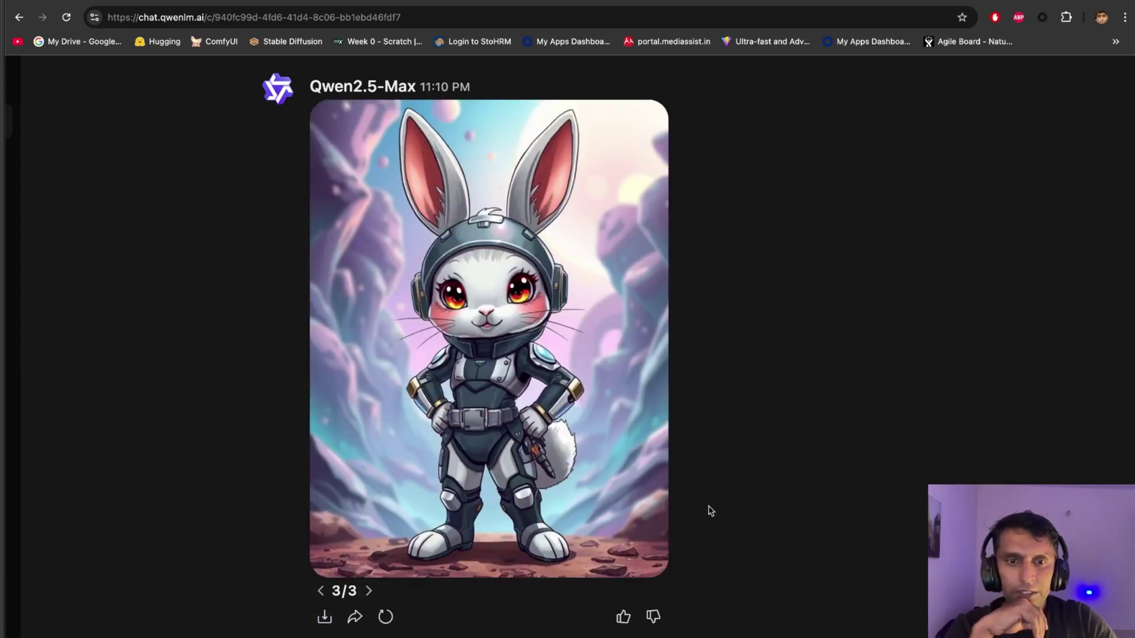
# Switch to Finder and open the clip of a woman in black walking along a city street.
pyautogui.scroll(-3, 708, 509)
pyautogui.scroll(-1, 711, 511)
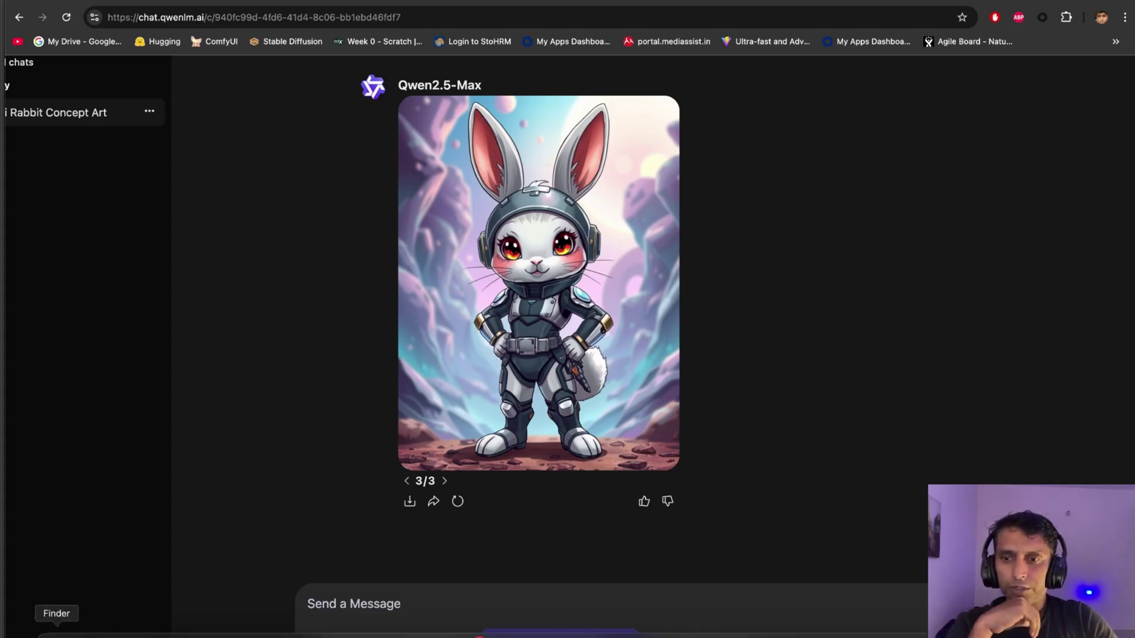
pyautogui.click(55, 631)
pyautogui.click(85, 55)
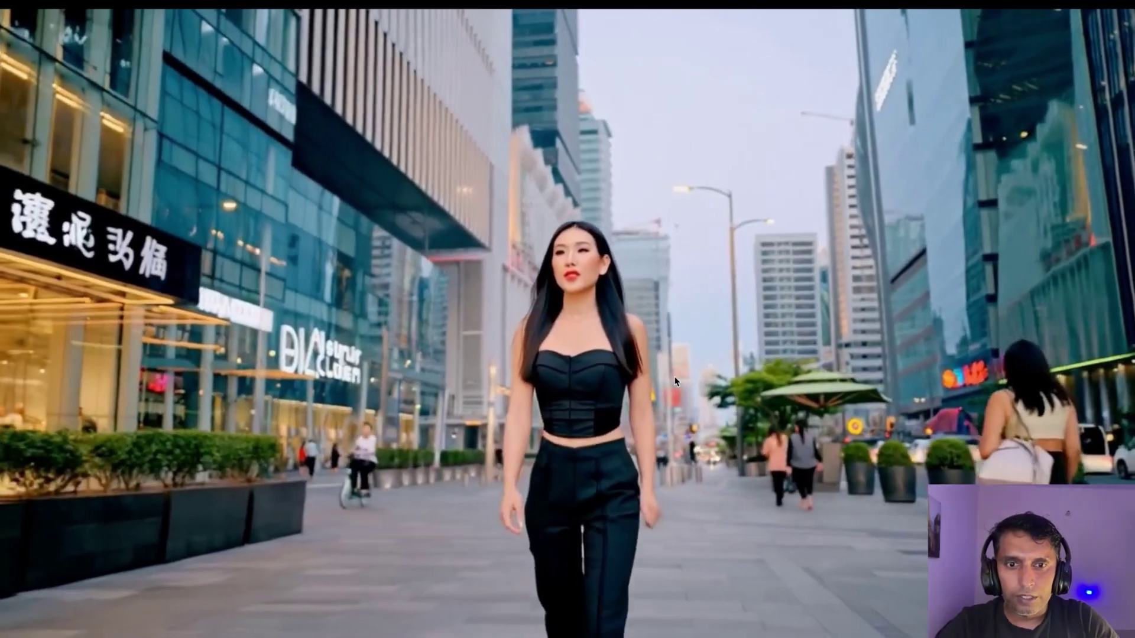
# Close the street-walk clip's preview and preview the other video in Downloads, whose name starts with AQNMxuo3Kn0P8.
pyautogui.press('Escape')
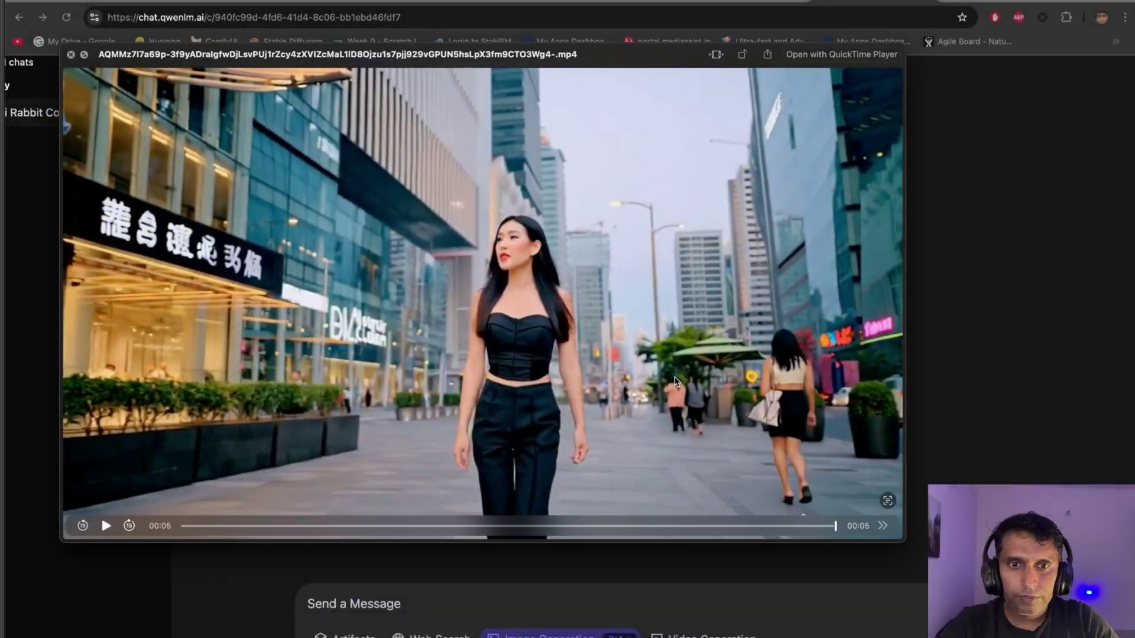
pyautogui.click(106, 526)
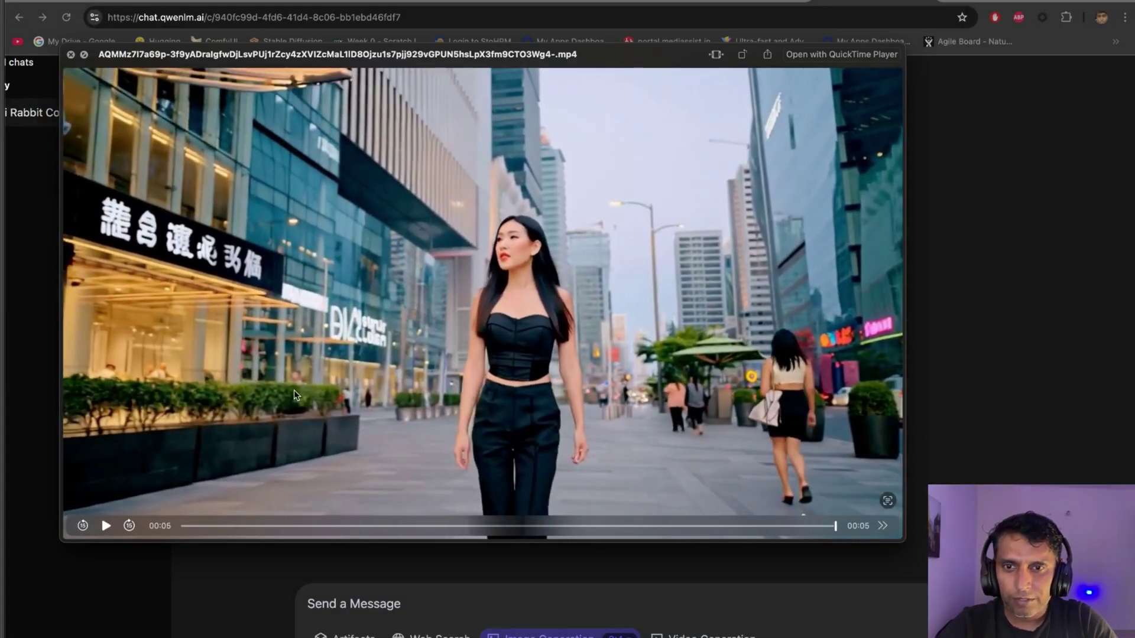
pyautogui.press('space')
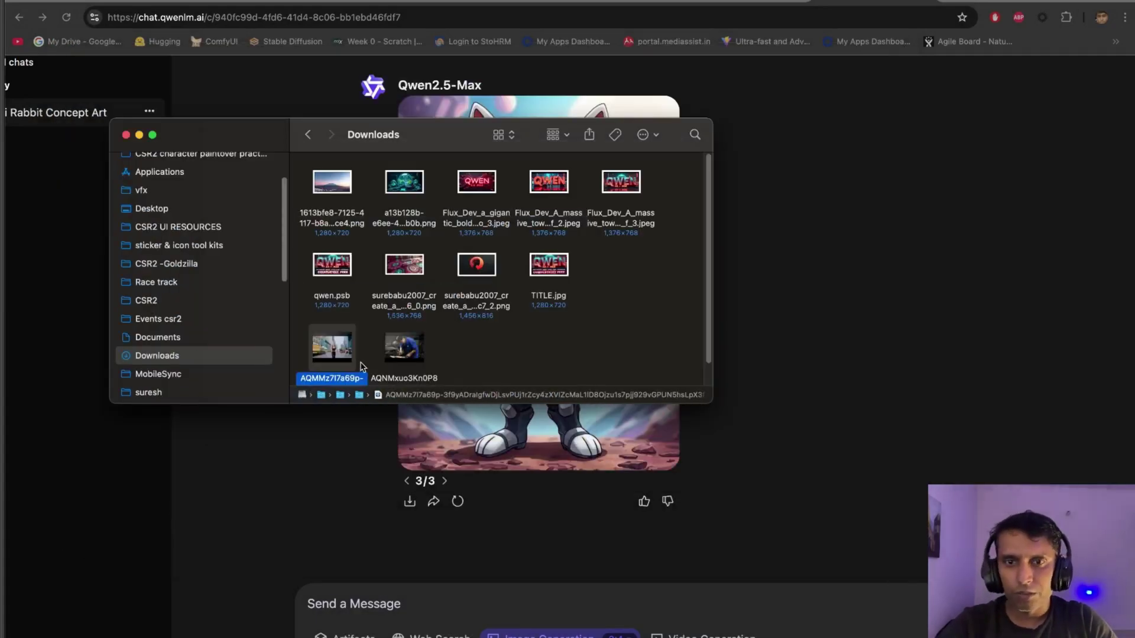
pyautogui.click(389, 347)
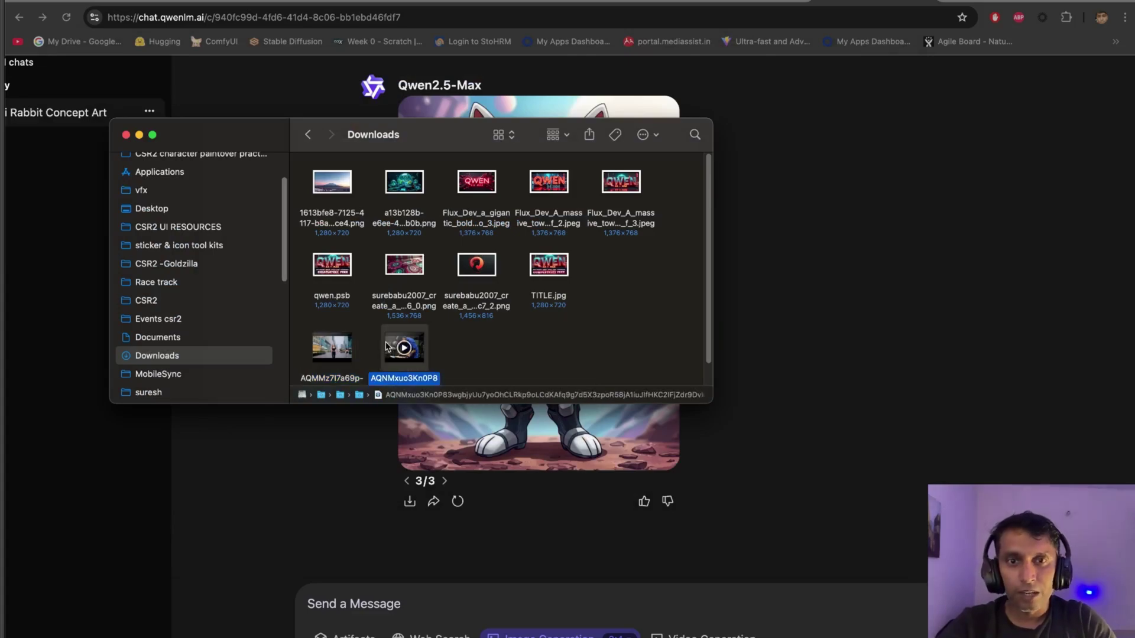
pyautogui.press('space')
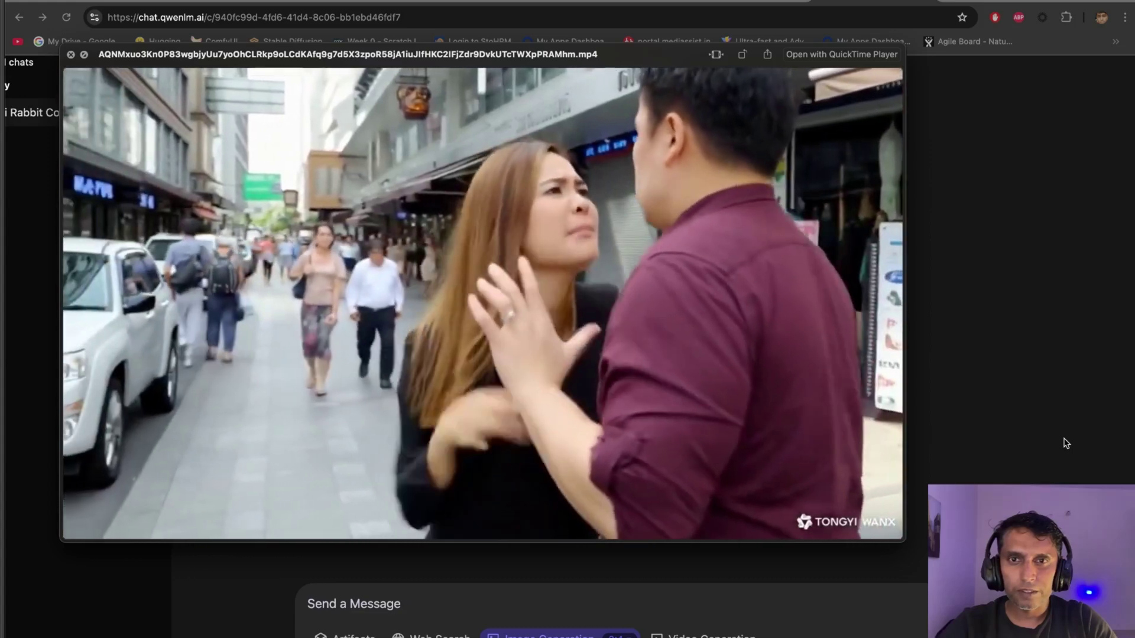
pyautogui.moveTo(887, 400)
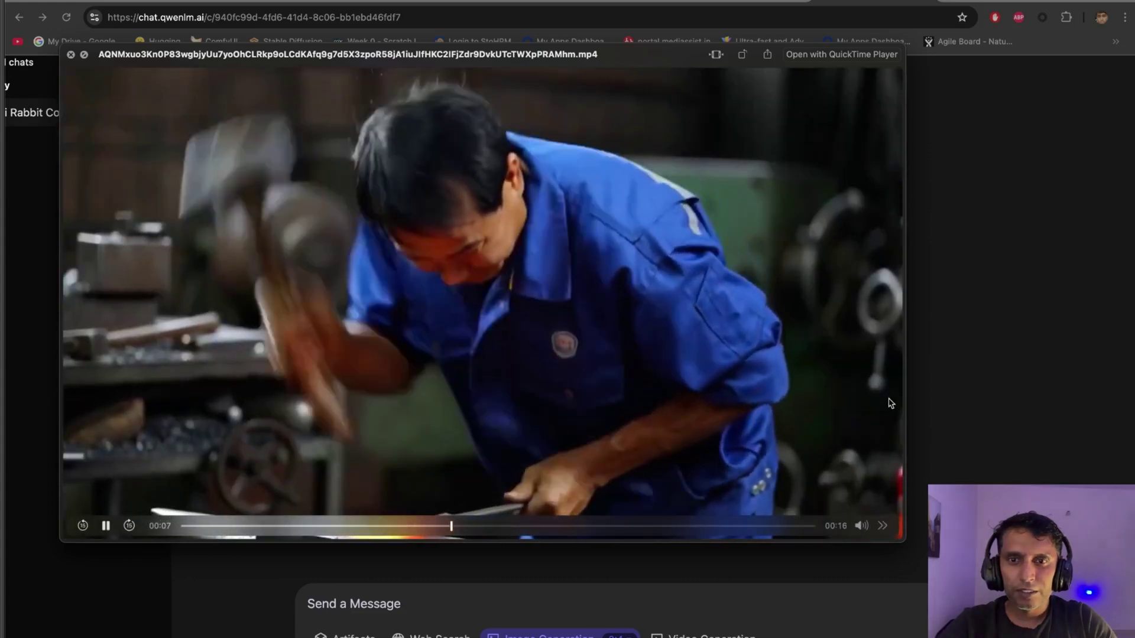
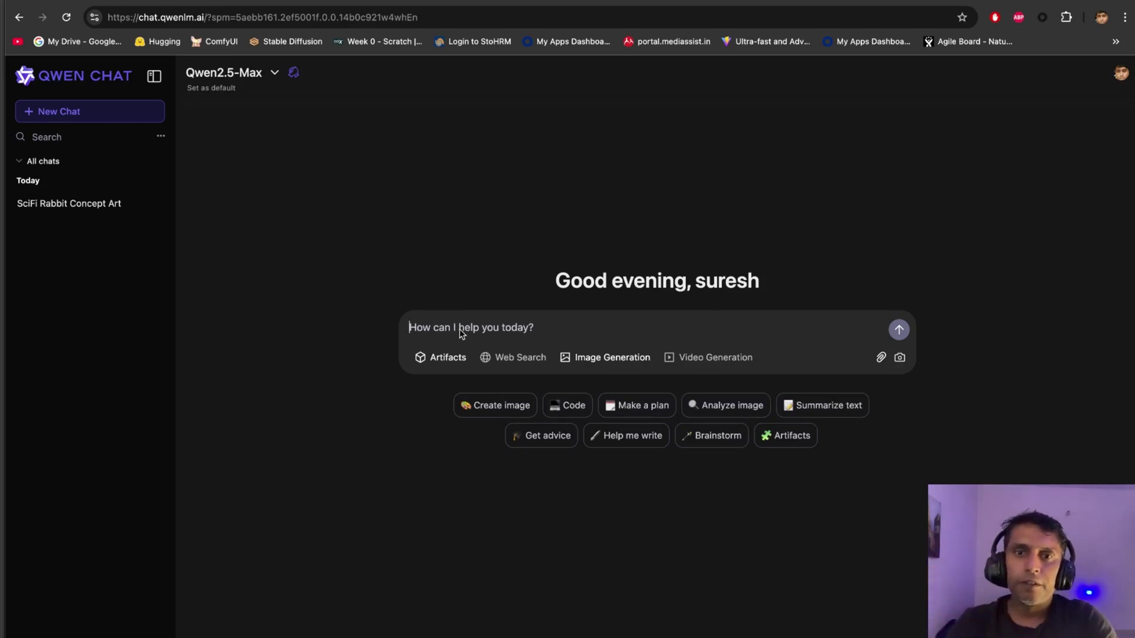
# With Artifacts enabled, request a two-player snake and ladder game with a 1-100 grid, red snakes, green ladders, a timer and score.
pyautogui.click(432, 361)
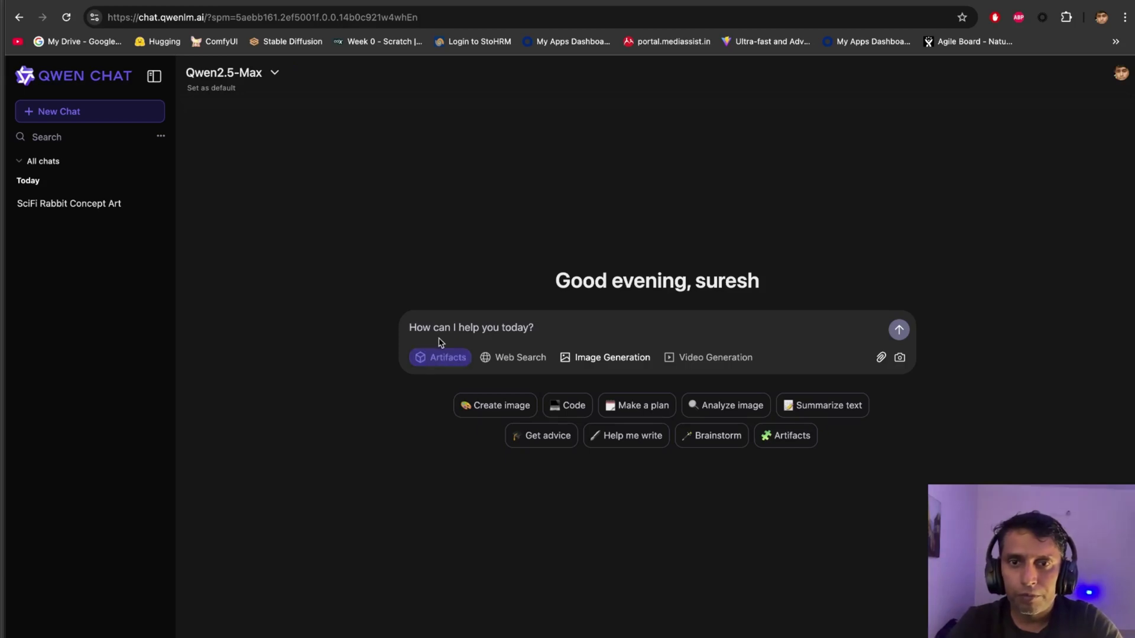
pyautogui.write('write a si')
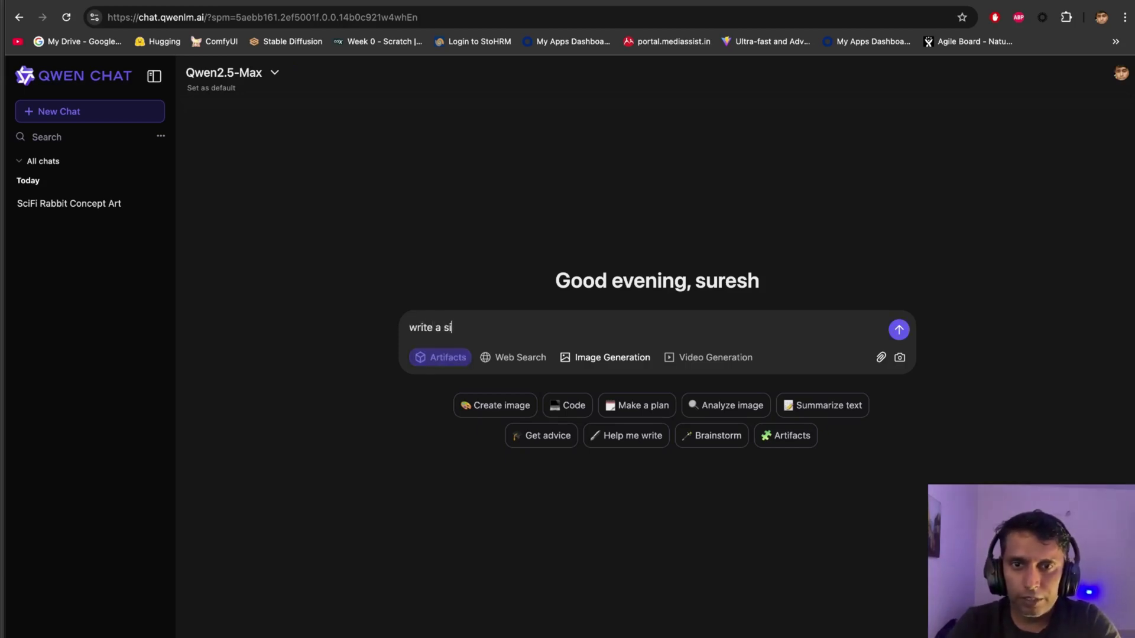
pyautogui.write('mple snake and ladder game with 1- 100 grid and ')
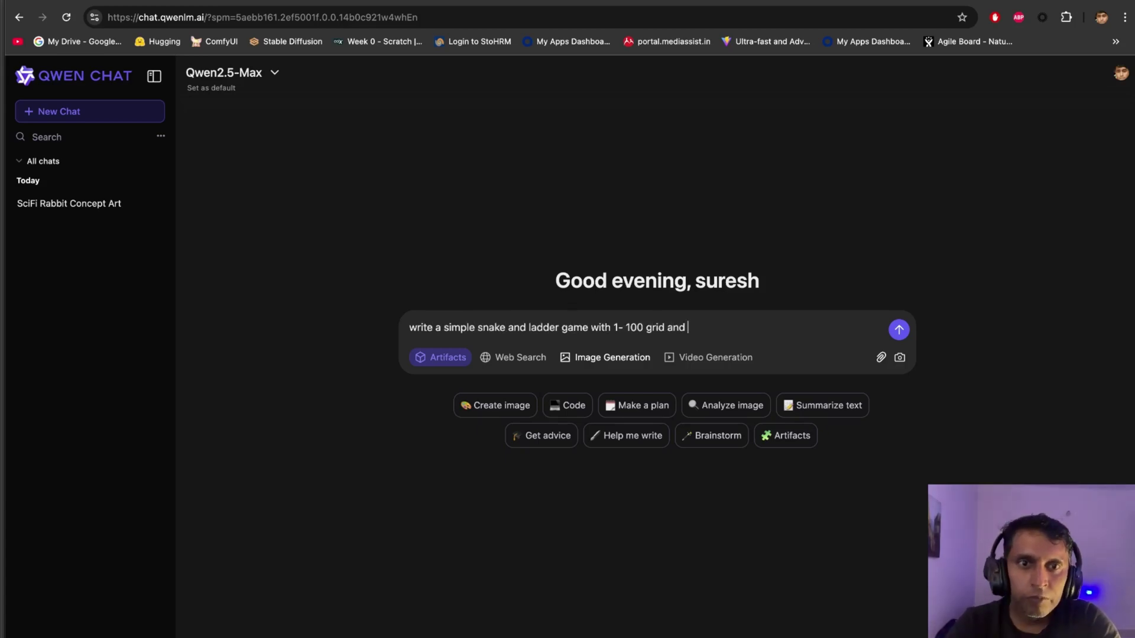
pyautogui.write('draw snake with red color lines and ladder with green color lines show the timer and score it two player make it all other logical functions also i wanted to play this game here . make sure everything should work properly')
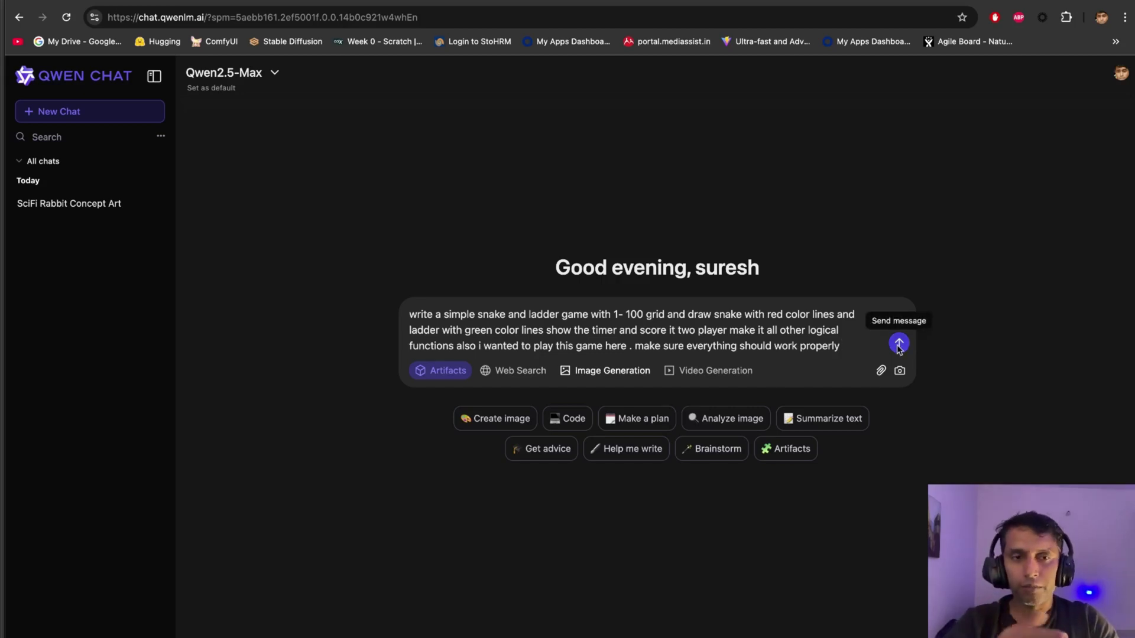
pyautogui.click(898, 344)
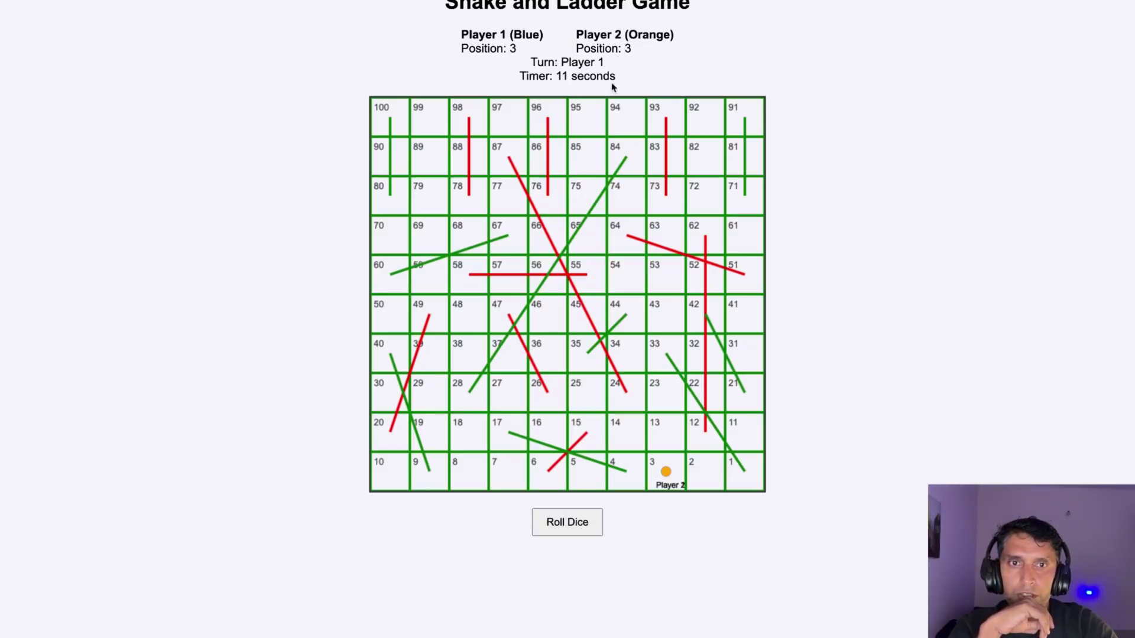
# Test the generated snake and ladder game by rolling the dice for Player 1 and Player 2.
pyautogui.click(567, 524)
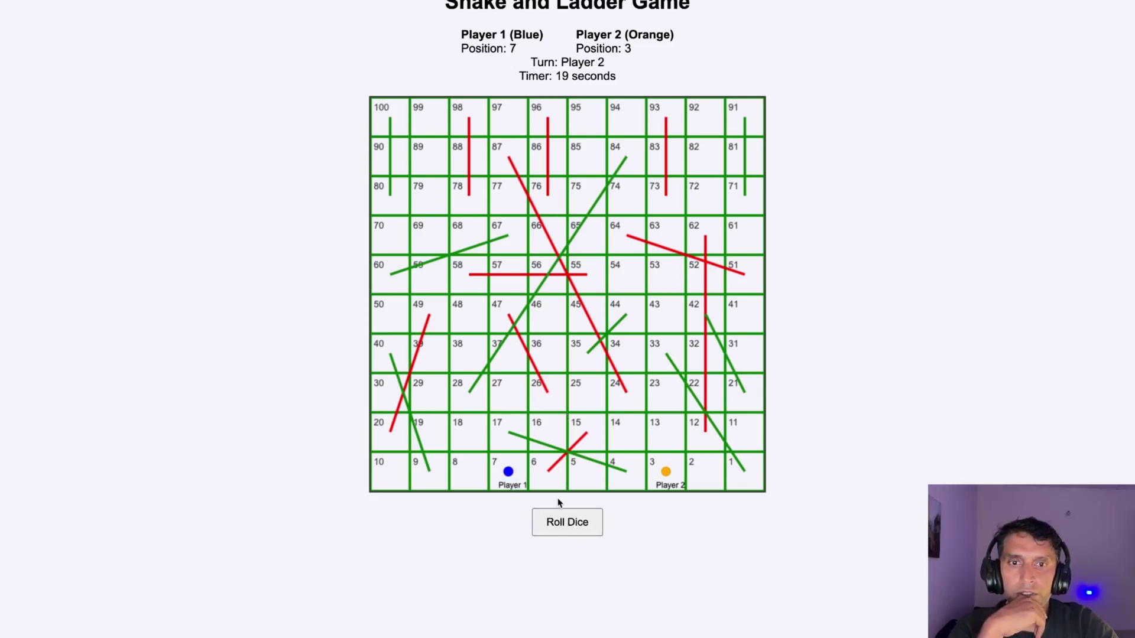
pyautogui.click(559, 525)
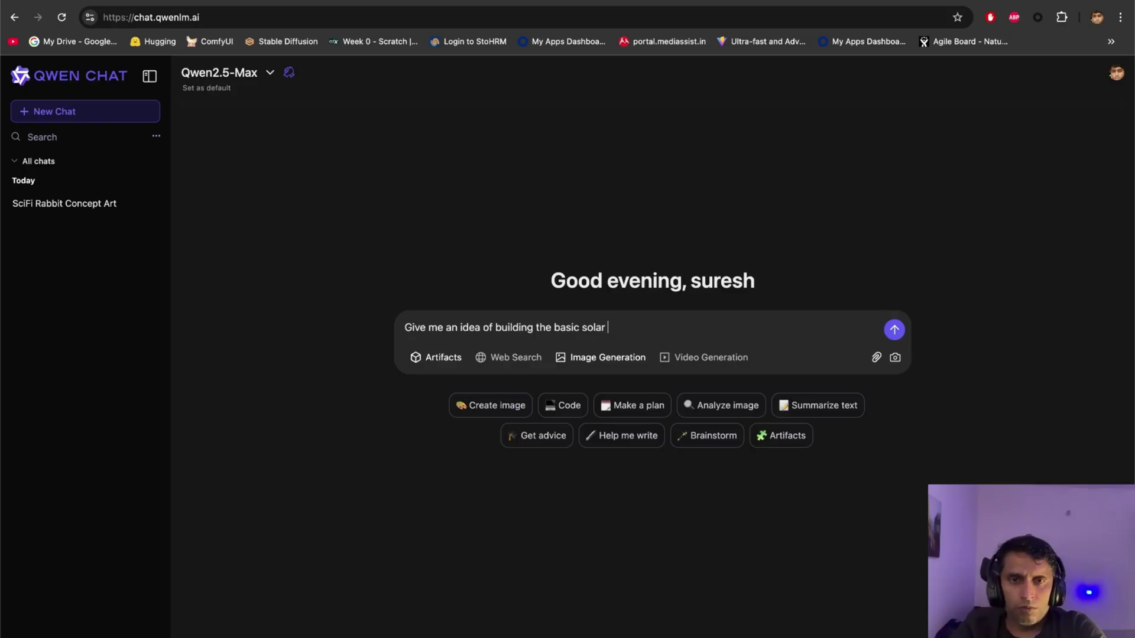
# Submit "Give me an idea of building the basic solar light at home for kids project" and read through the materials and instructions.
pyautogui.write('ght at home for kids p')
pyautogui.press('Return')
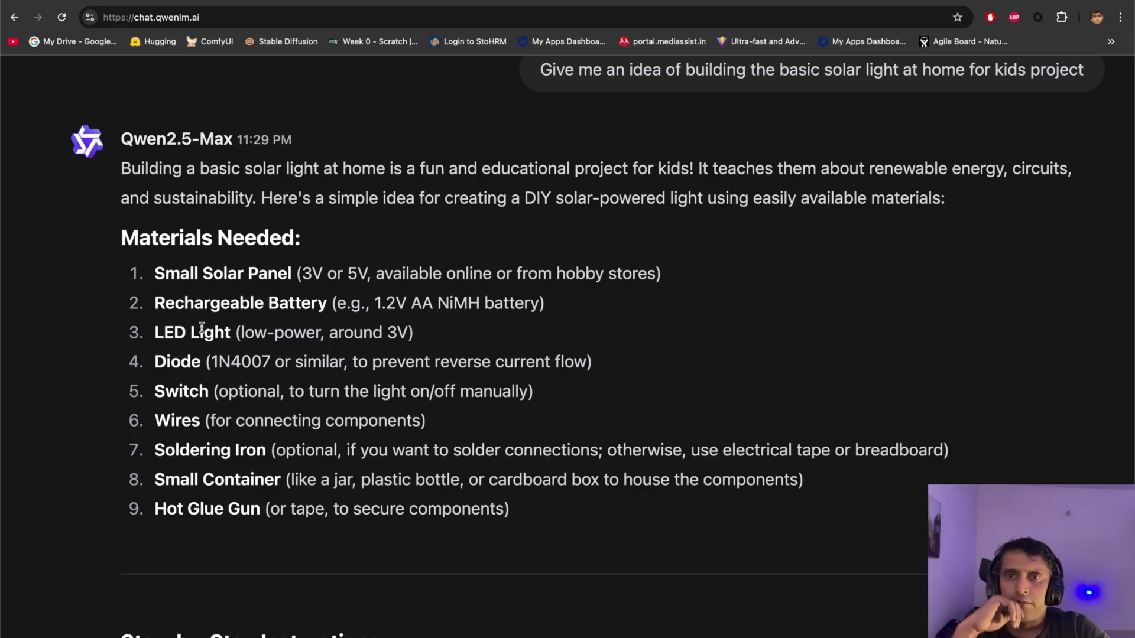
pyautogui.scroll(-1, 296, 352)
pyautogui.scroll(-2, 308, 343)
pyautogui.scroll(2, 220, 317)
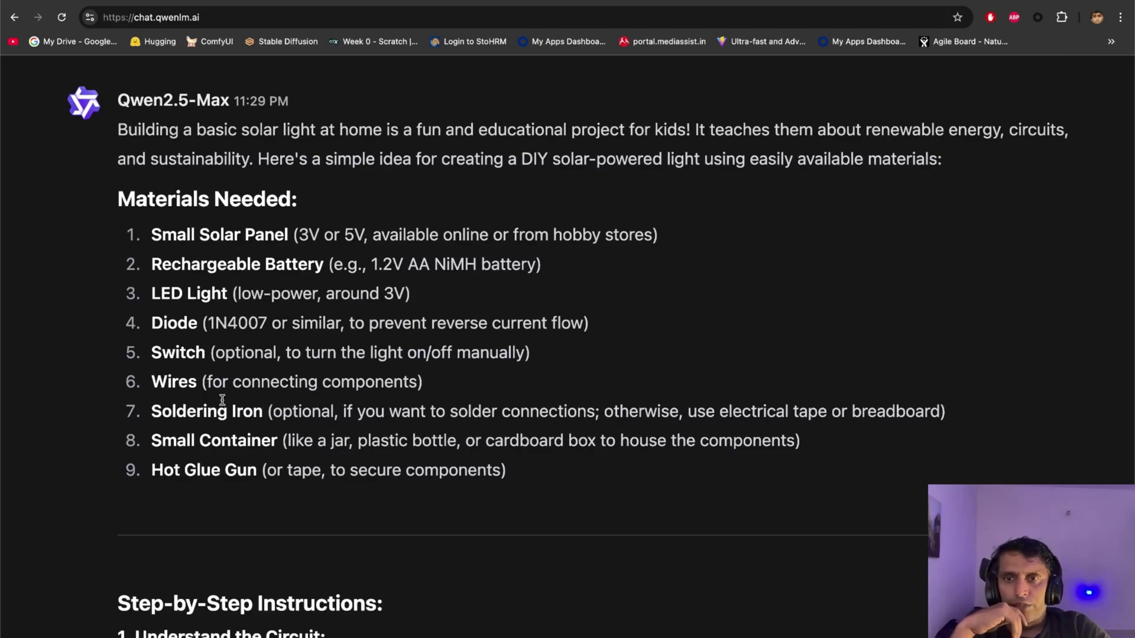
pyautogui.scroll(-5, 260, 437)
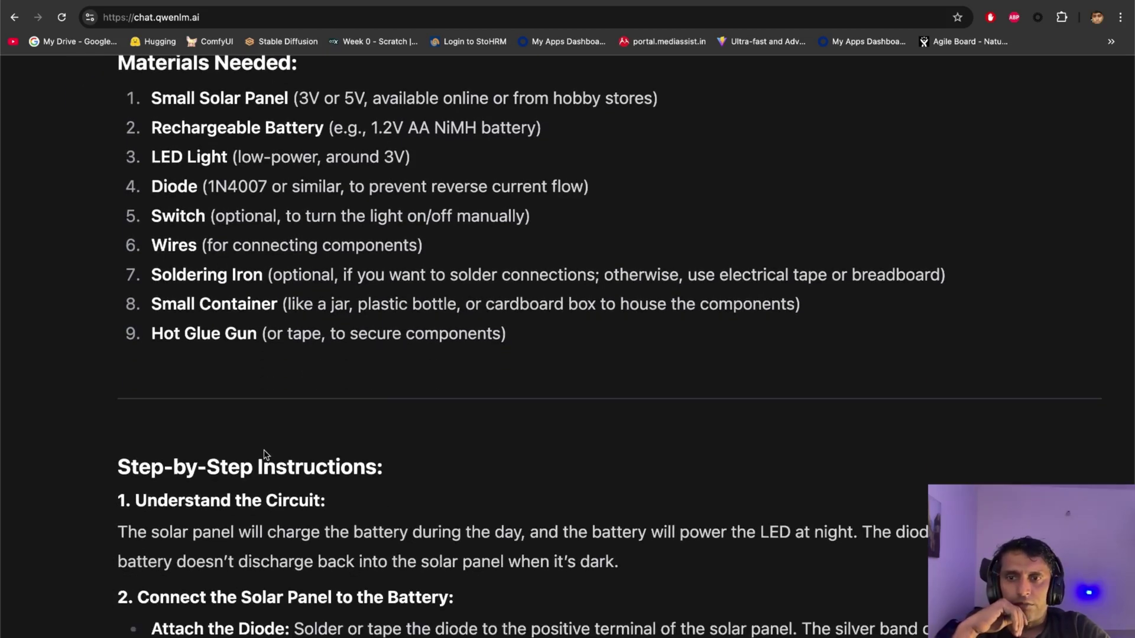
pyautogui.scroll(-10, 264, 451)
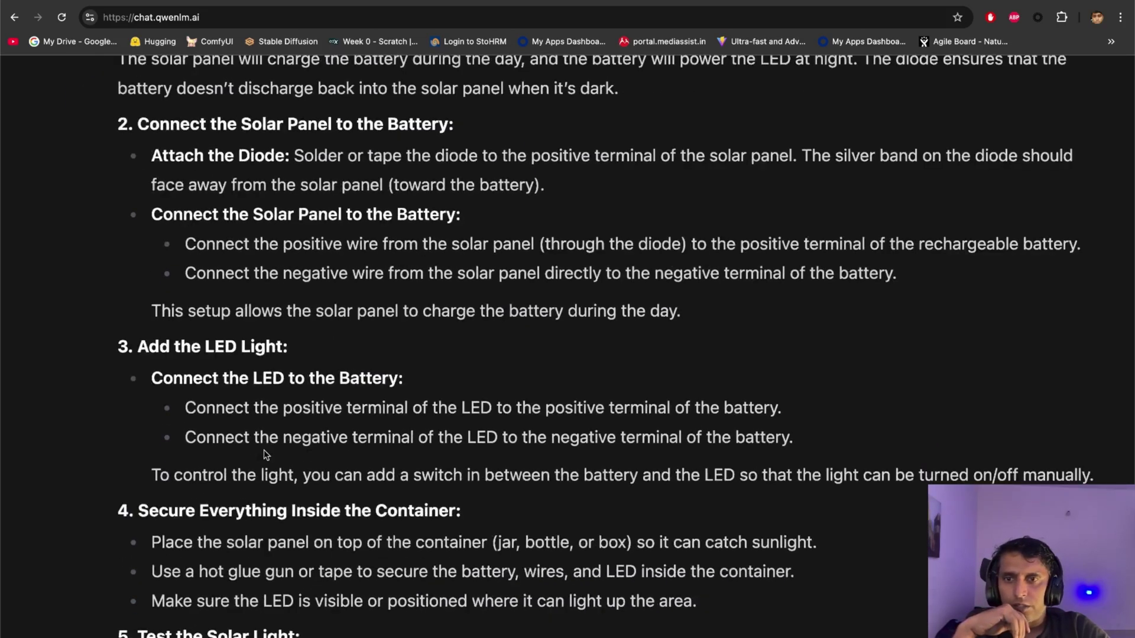
pyautogui.scroll(-5, 264, 454)
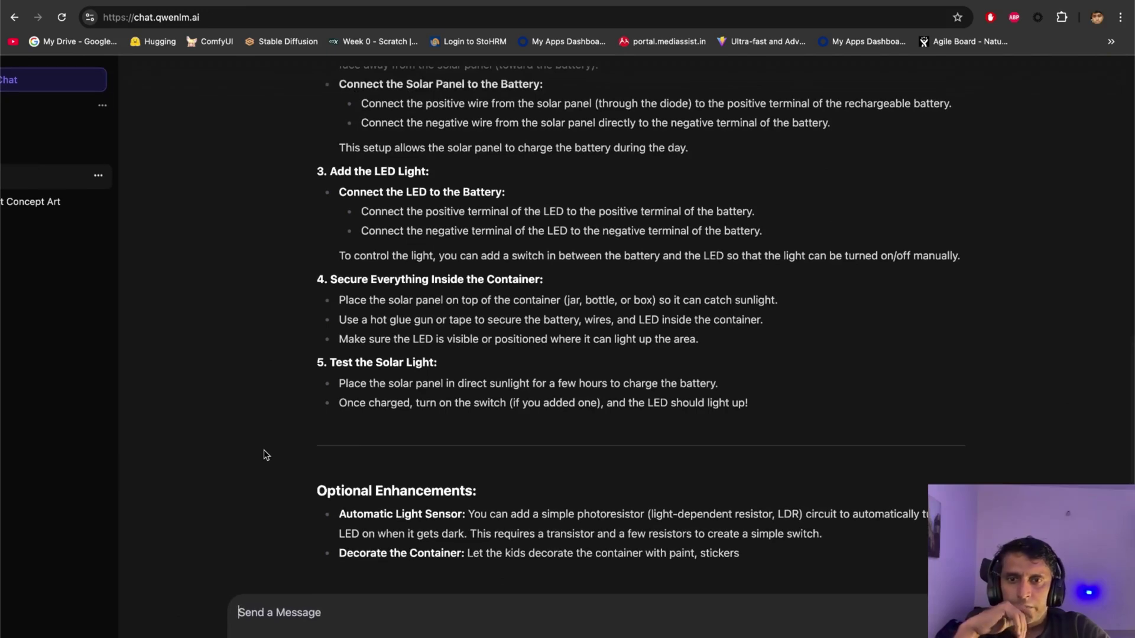
pyautogui.scroll(-3, 436, 452)
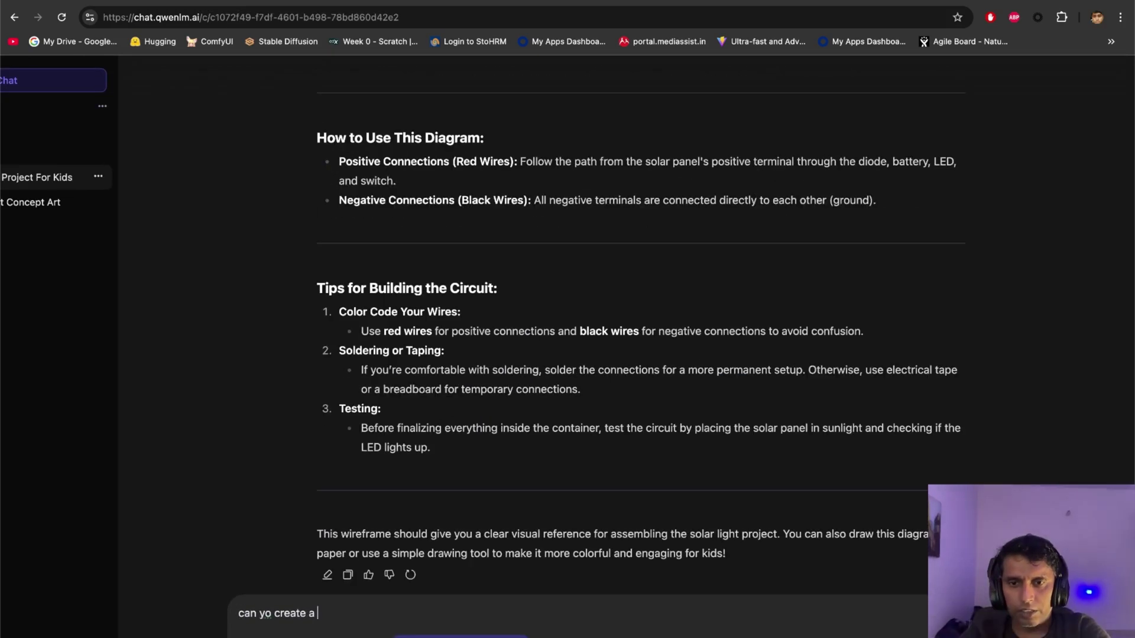
# Submit the prompt "can yo create a image for above project" in the solar light chat.
pyautogui.write('mage ')
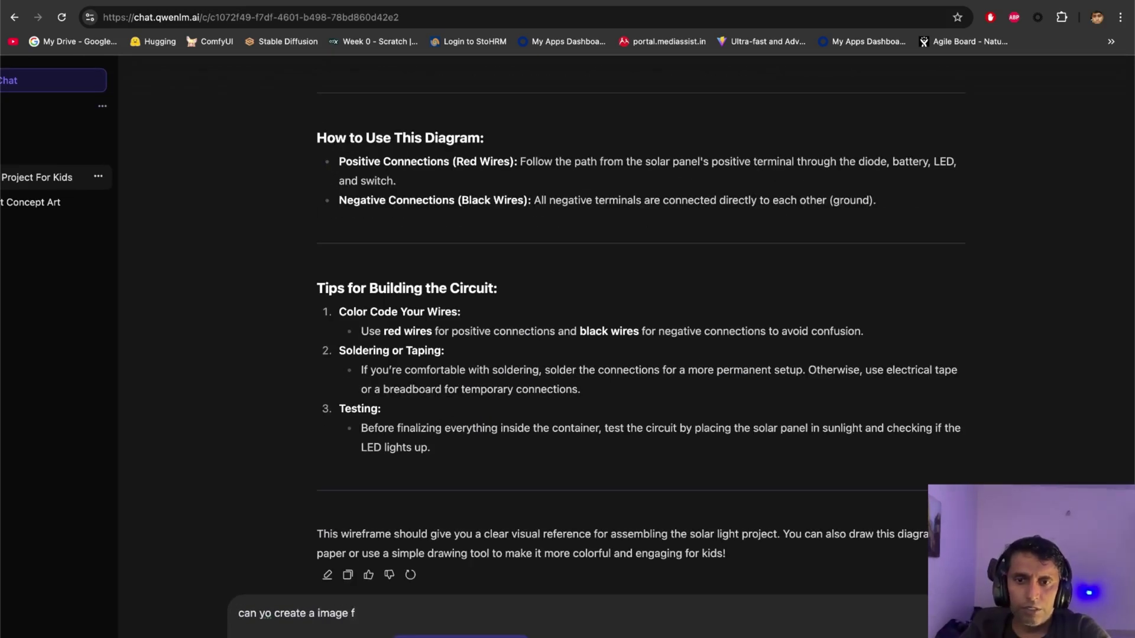
pyautogui.write('for abov')
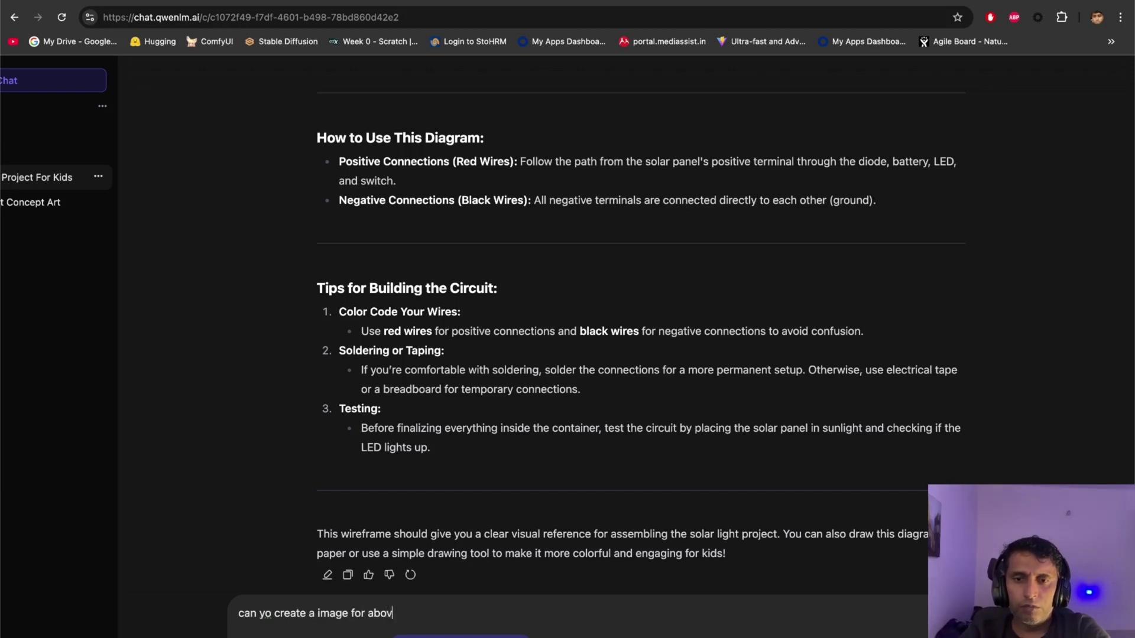
pyautogui.write('e project')
pyautogui.press('Return')
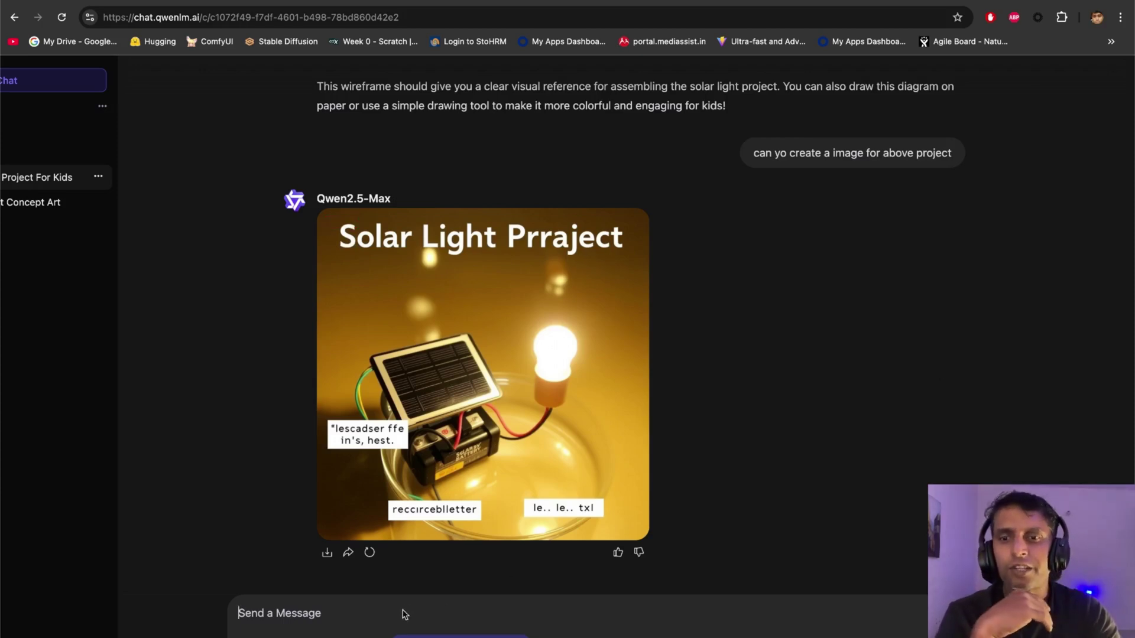
# Send the follow-up message "i need in english" about the generated solar light image.
pyautogui.write('i a')
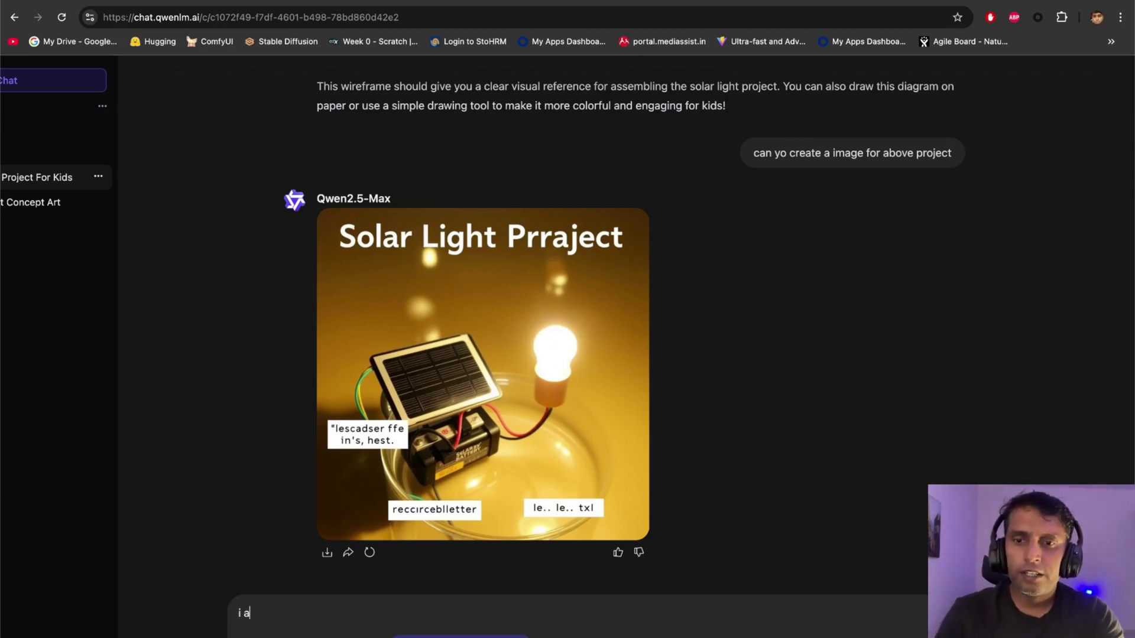
pyautogui.write('m')
pyautogui.press('BackSpace')
pyautogui.press('BackSpace')
pyautogui.write('need in english')
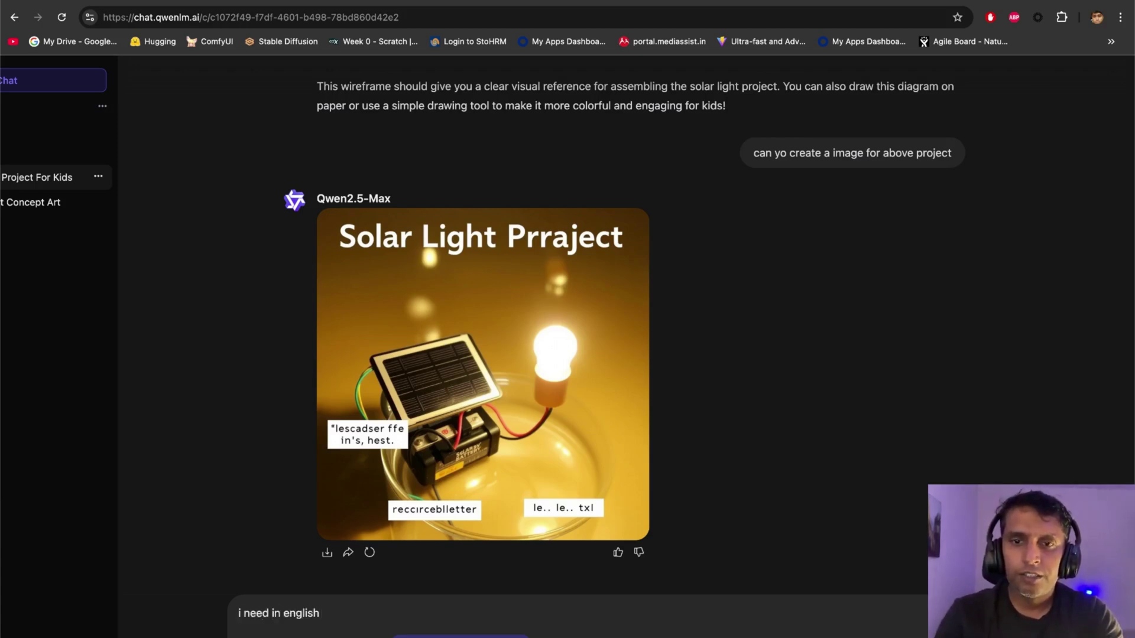
pyautogui.press('Return')
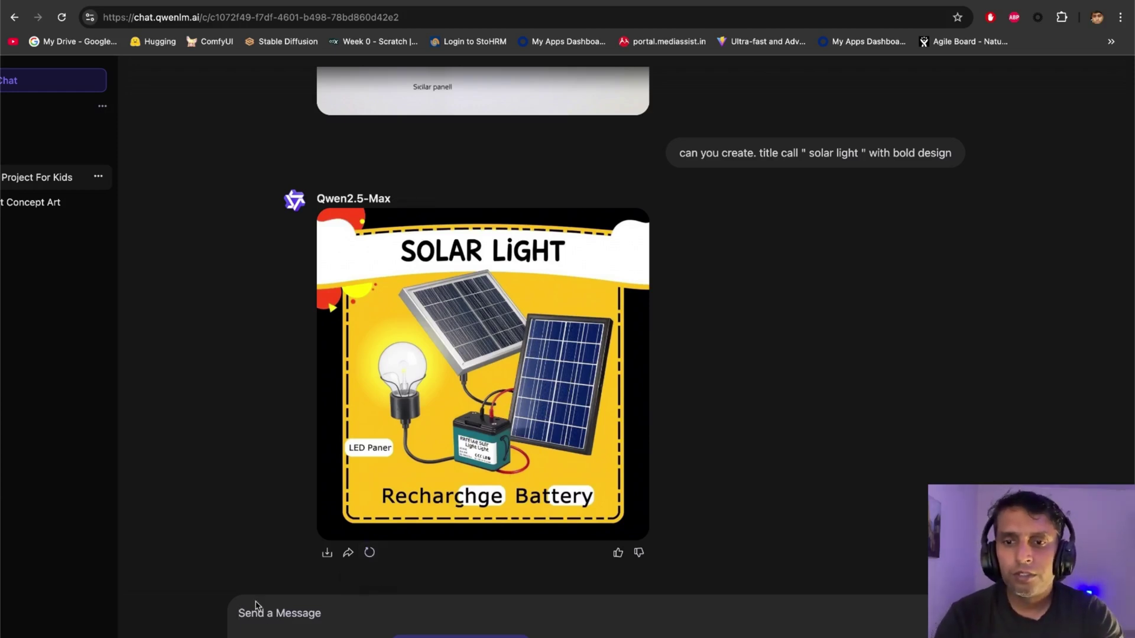
# Submit "i wanted a solar light with very 3D extrude styling text" and view the generated image enlarged.
pyautogui.write('i wante')
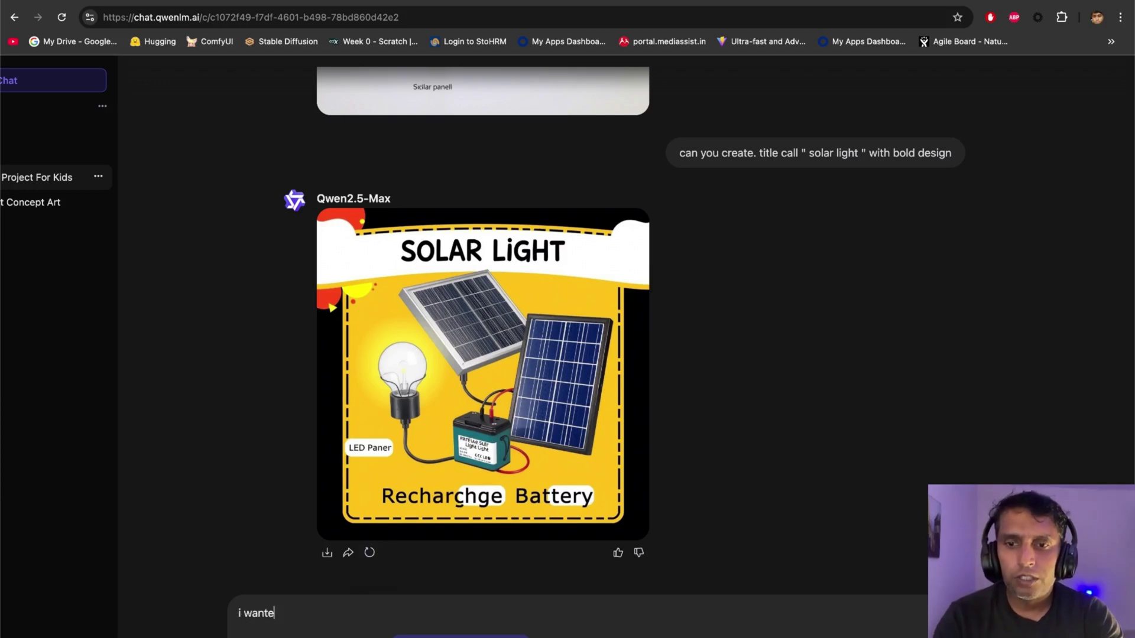
pyautogui.write('d a solar lig')
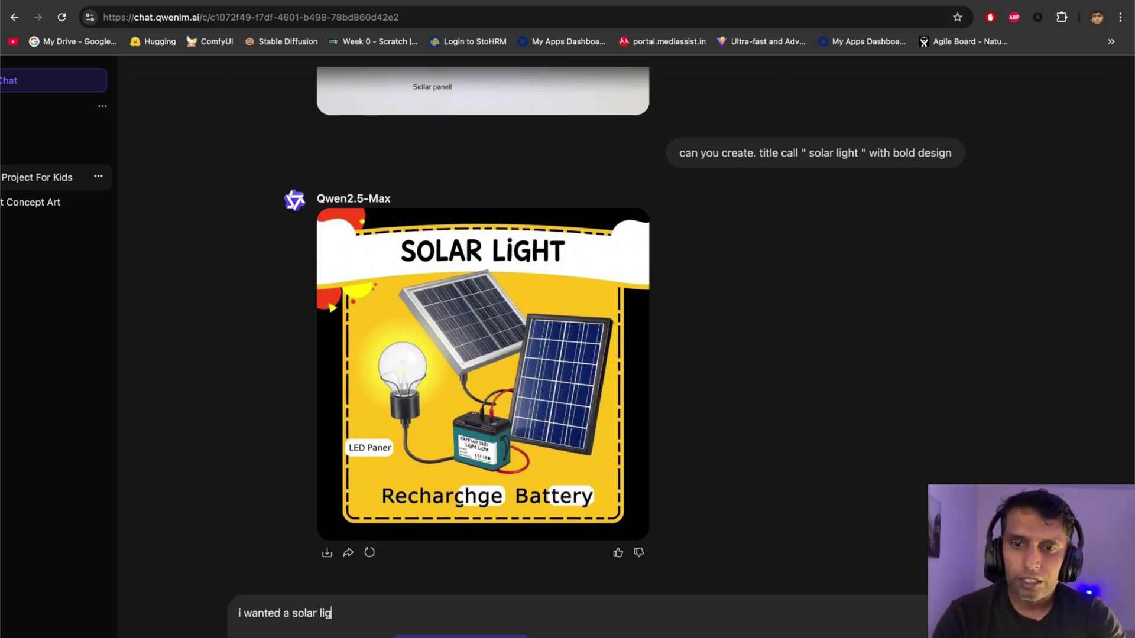
pyautogui.write('ht with very 3d')
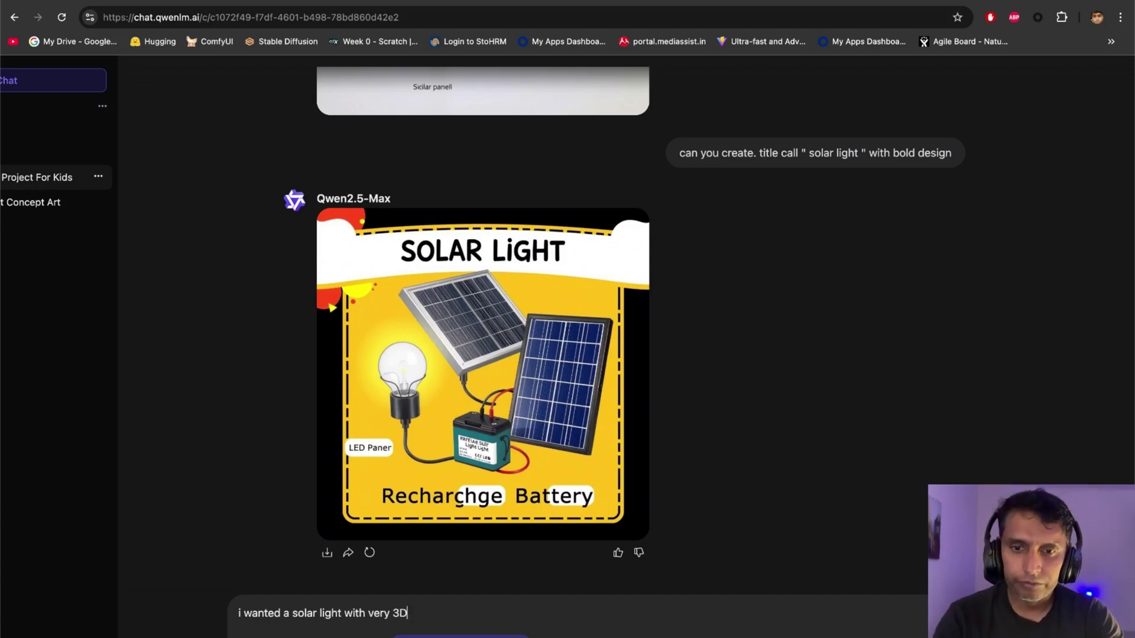
pyautogui.write(' extrude styling text')
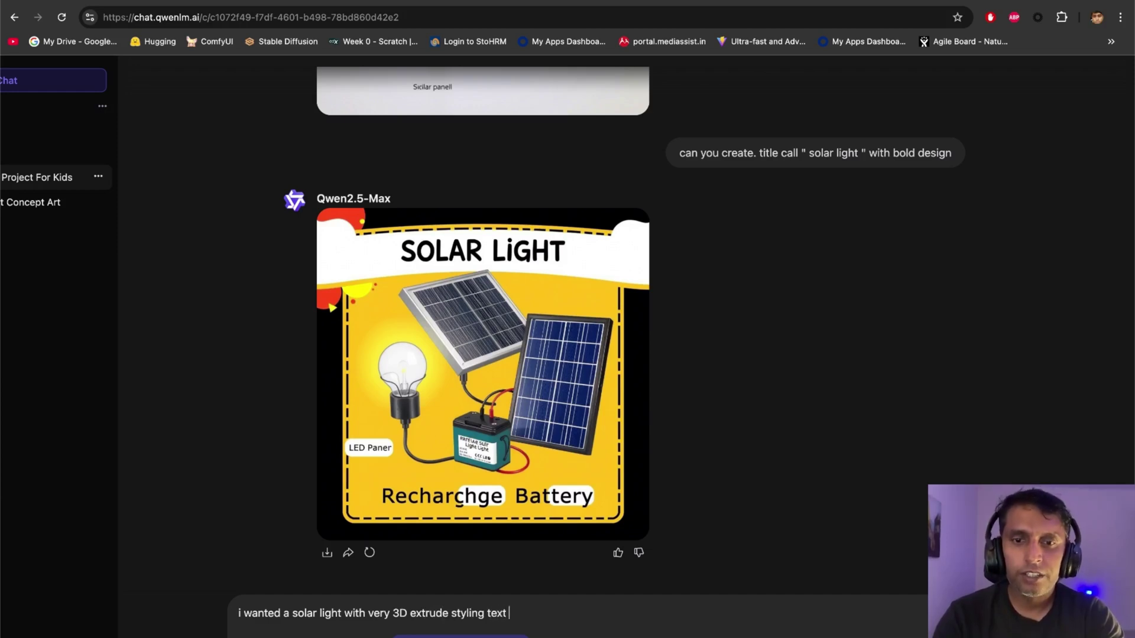
pyautogui.press('Return')
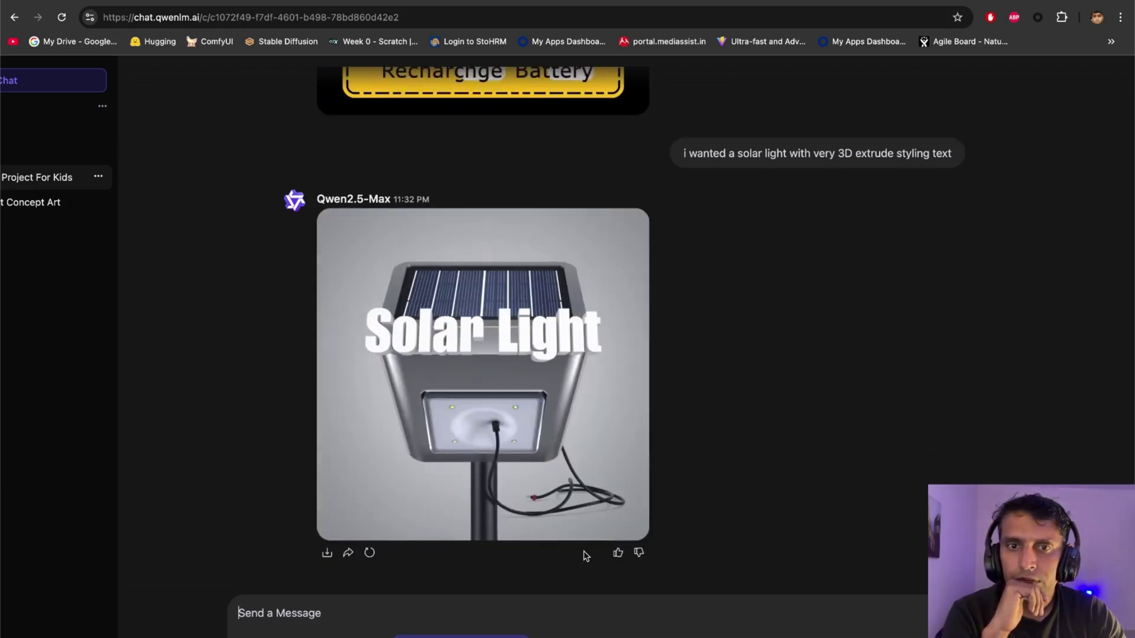
pyautogui.click(547, 424)
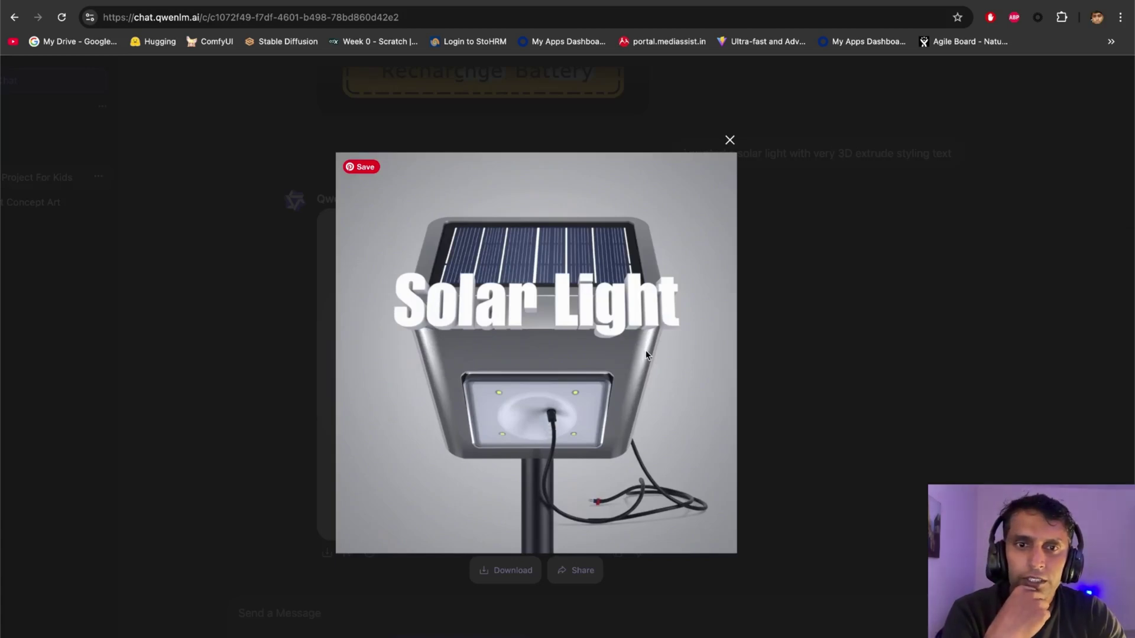
pyautogui.click(730, 141)
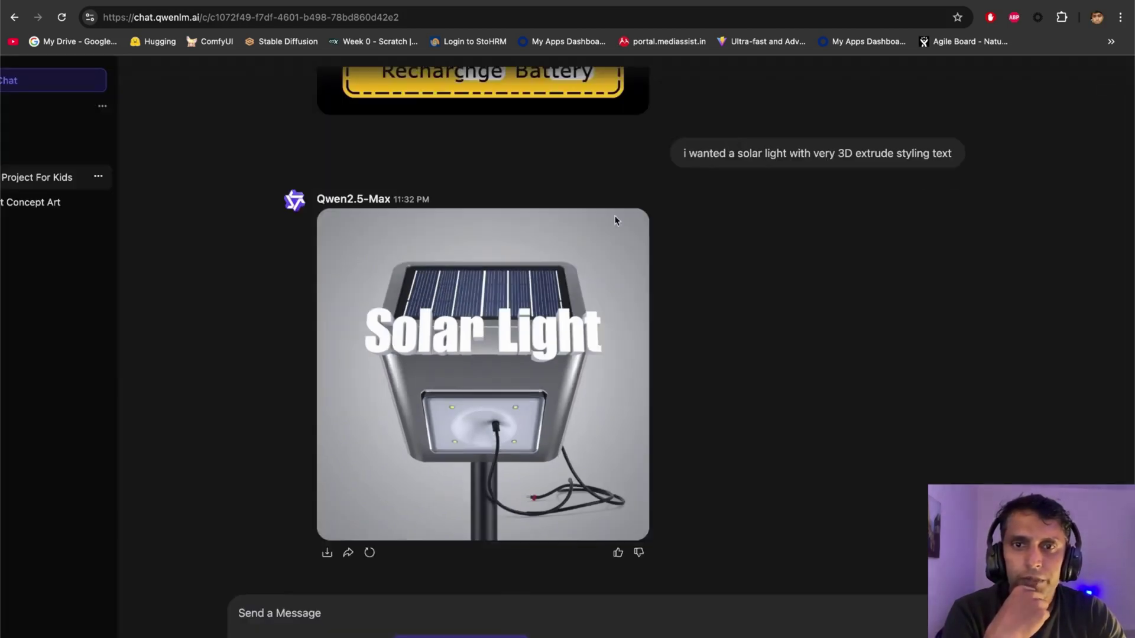
# Start a message with "i am making a video about QWEN 2.5 MAX SO CAN YOU CREATE A vibran colorful youtube thumb".
pyautogui.click(320, 616)
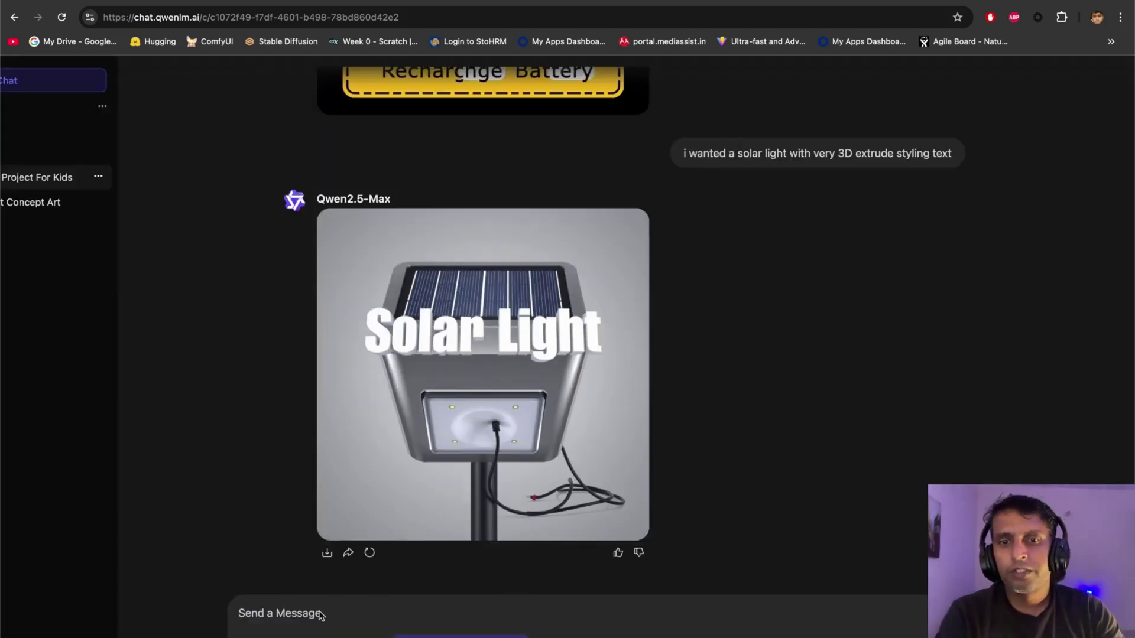
pyautogui.write('i')
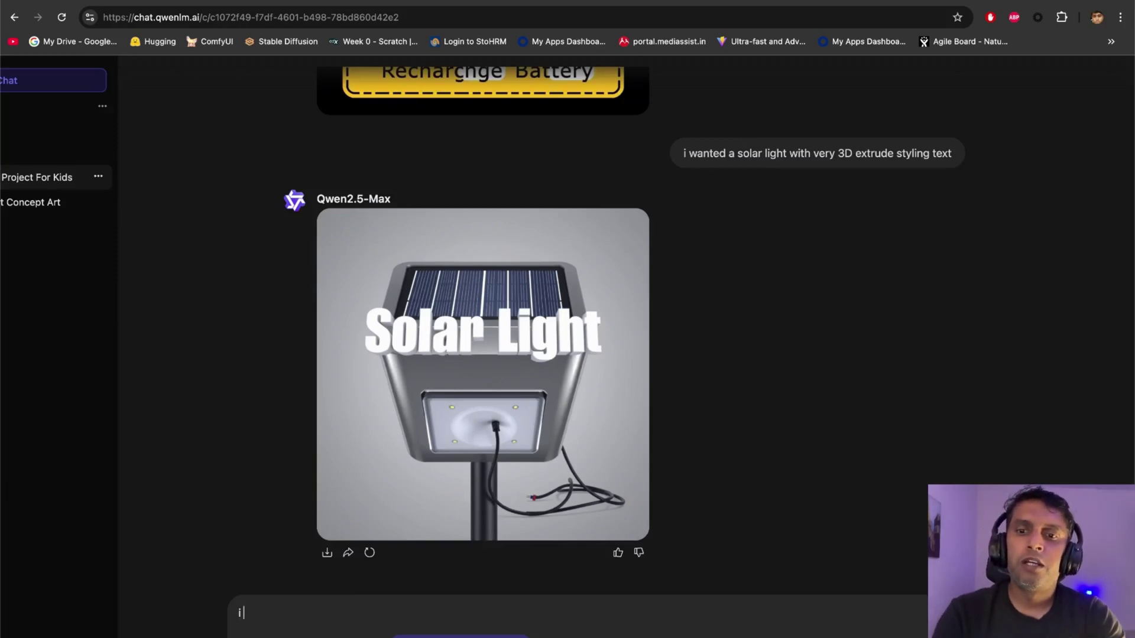
pyautogui.write(' am making a video ')
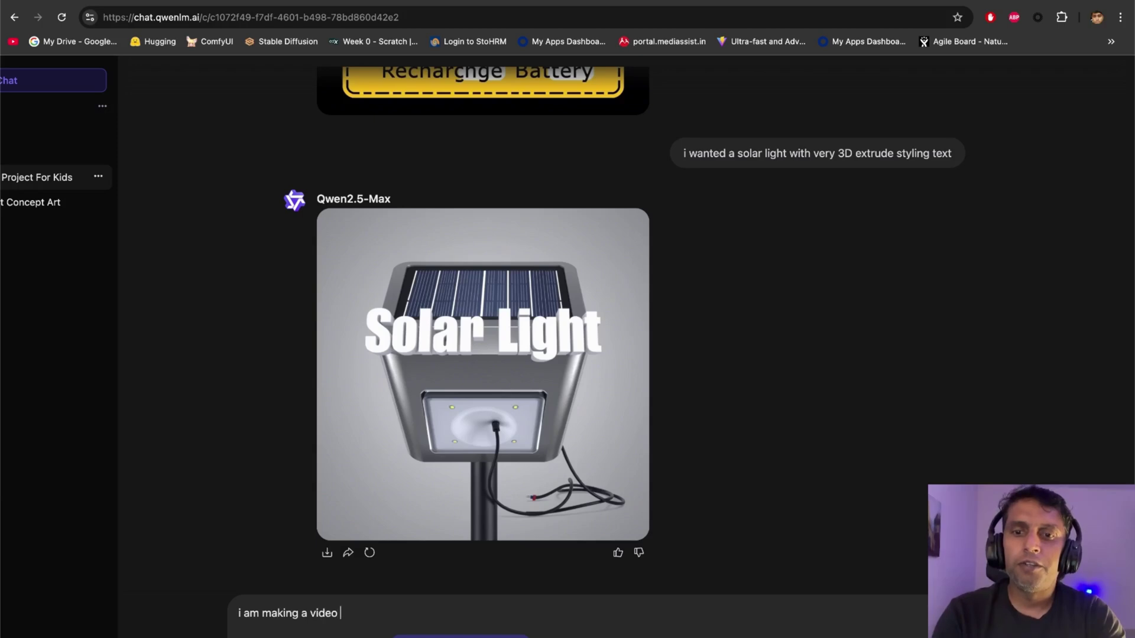
pyautogui.write('about A')
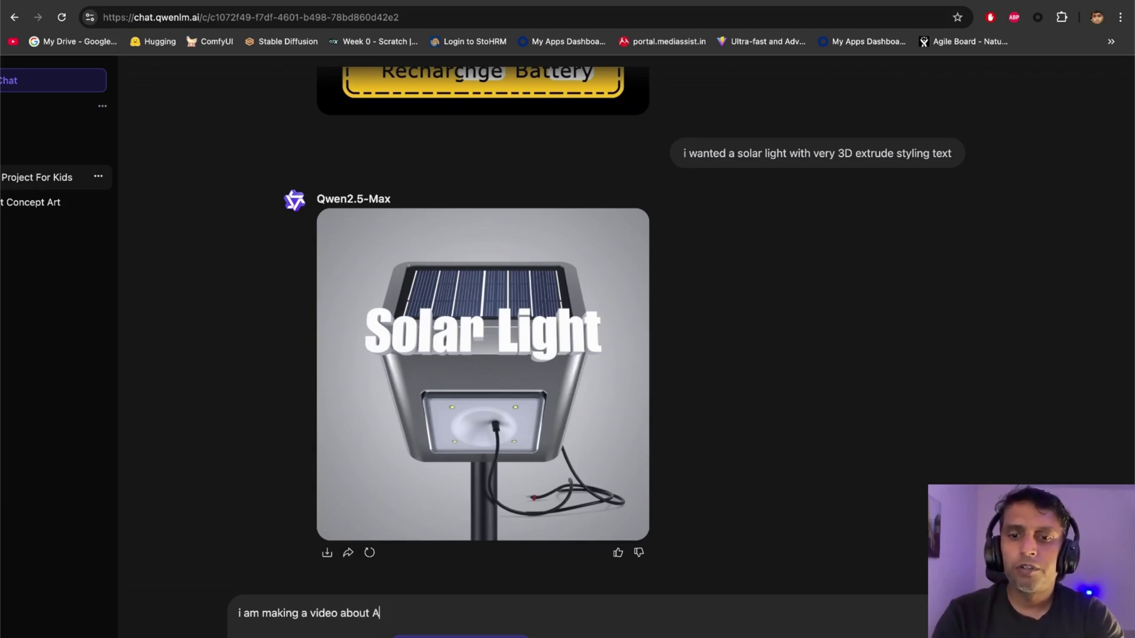
pyautogui.press('BackSpace')
pyautogui.write('QWEN ')
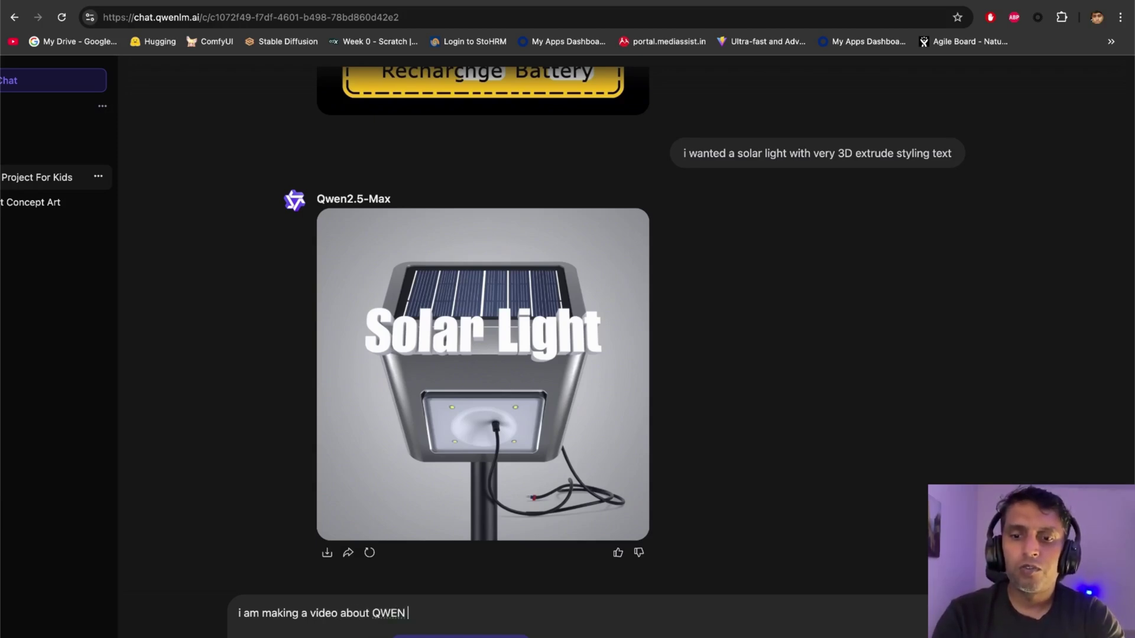
pyautogui.write('2.5')
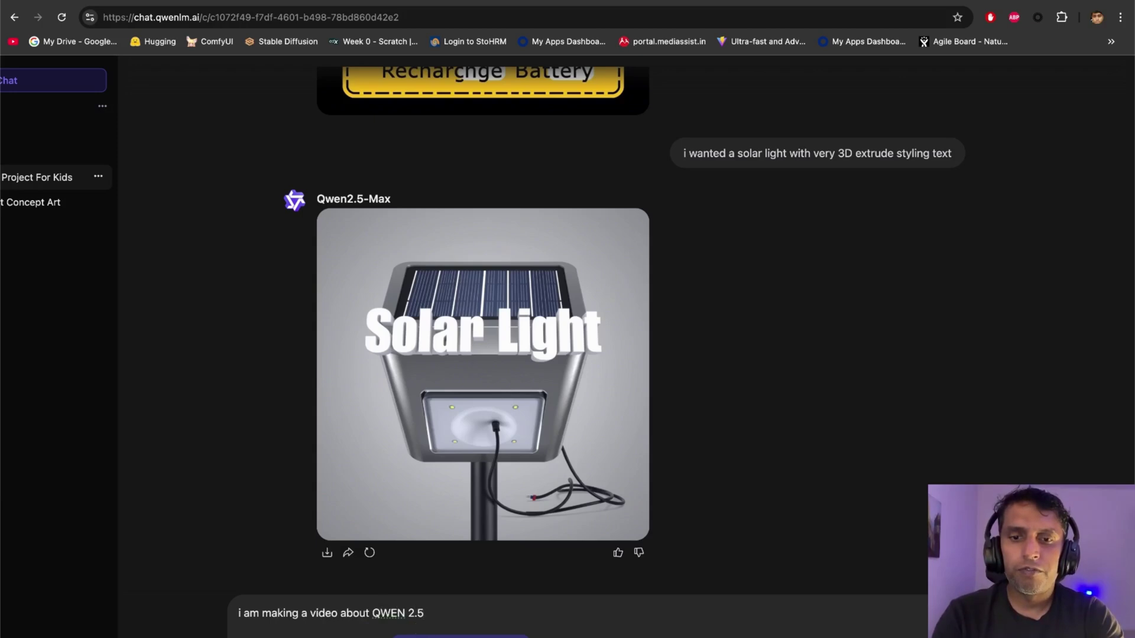
pyautogui.write(' MAX SO CAN YOU CREATE A vibran colorful youtube thumb')
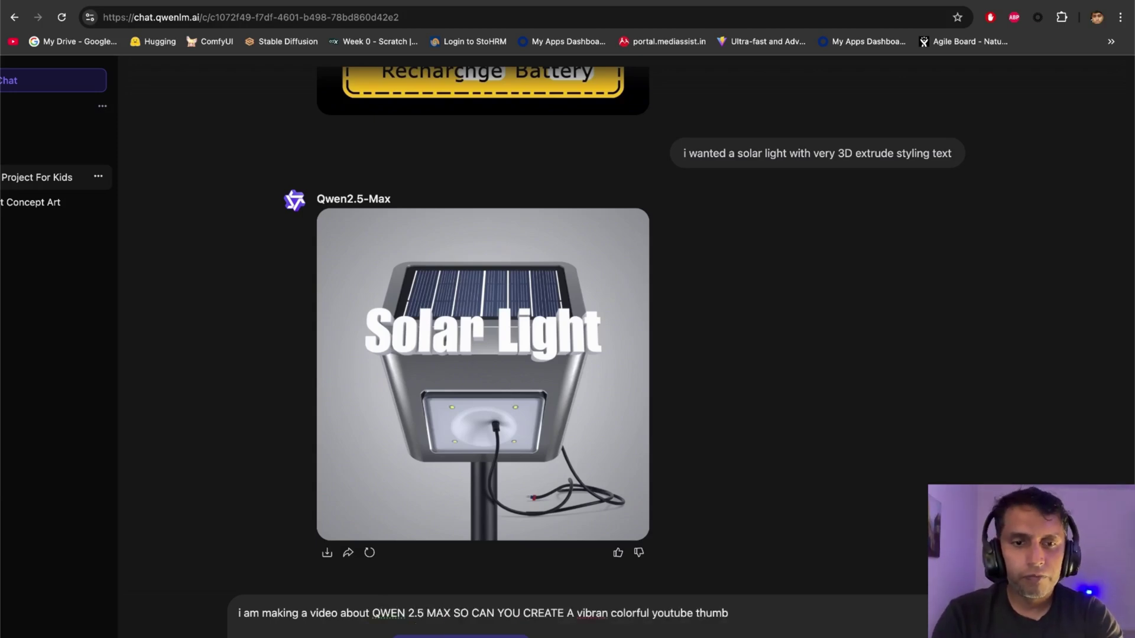
# Complete the thumbnail prompt with "nail and make bigger and bolder design of title called " QWEN 2.5 MAX "".
pyautogui.write('nail and make bigger and bolder design called " q')
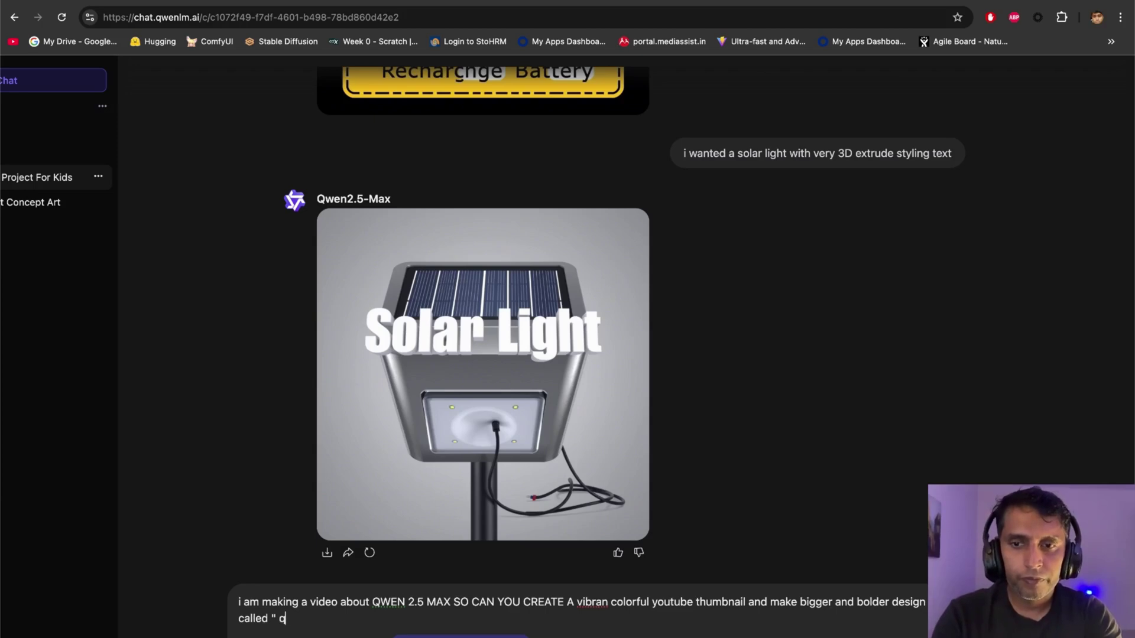
pyautogui.press('capslock')
pyautogui.write('QWEN ')
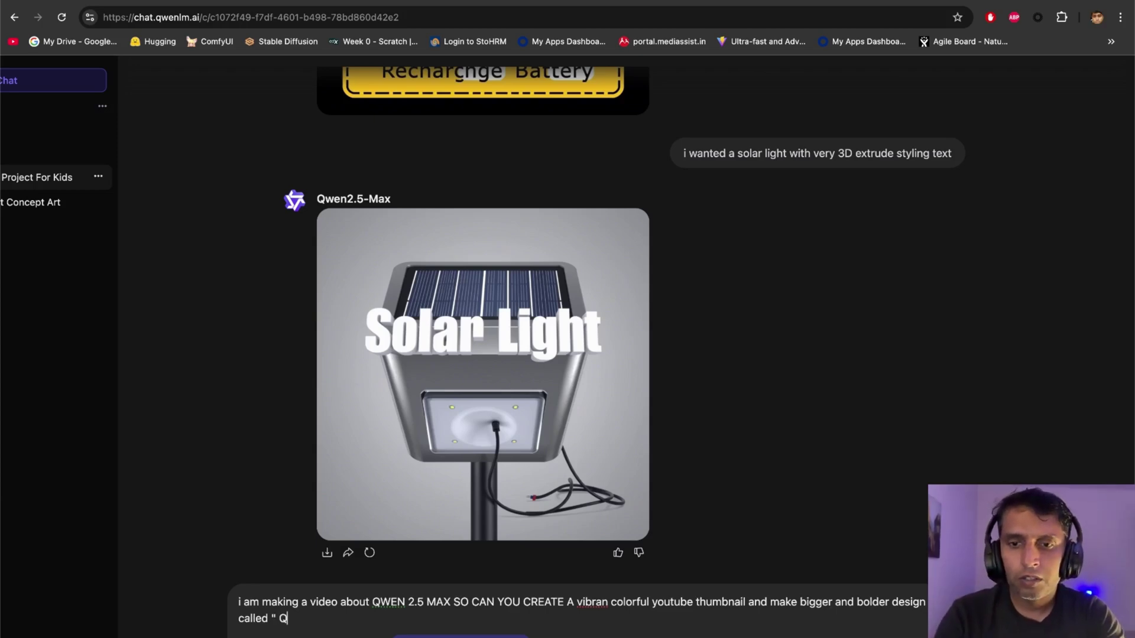
pyautogui.write('2.5 MA')
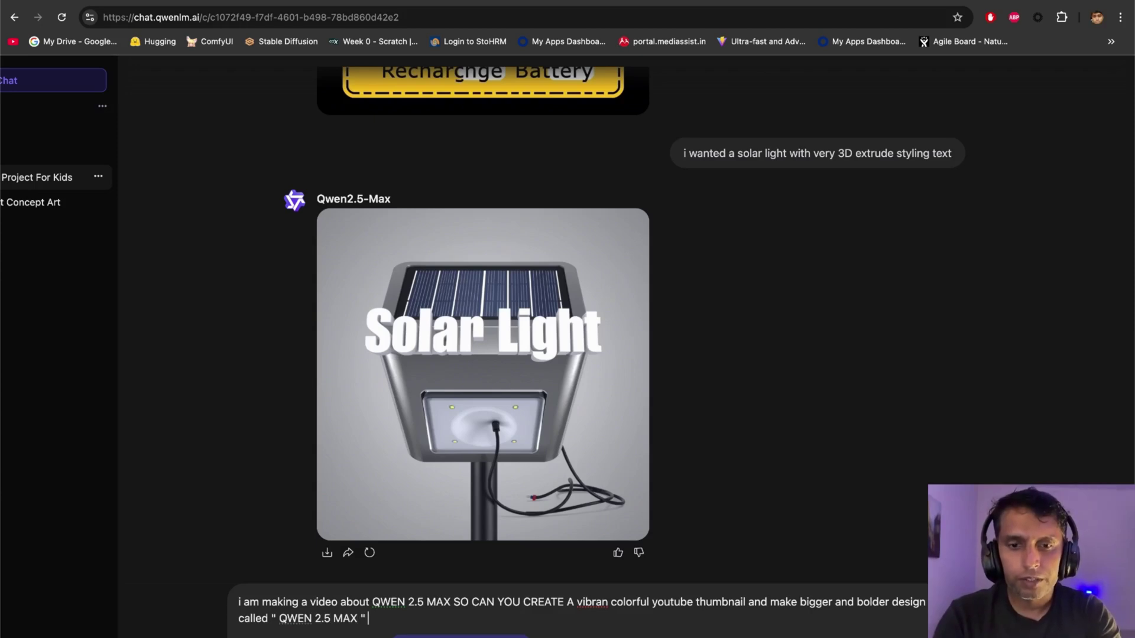
pyautogui.write('X "')
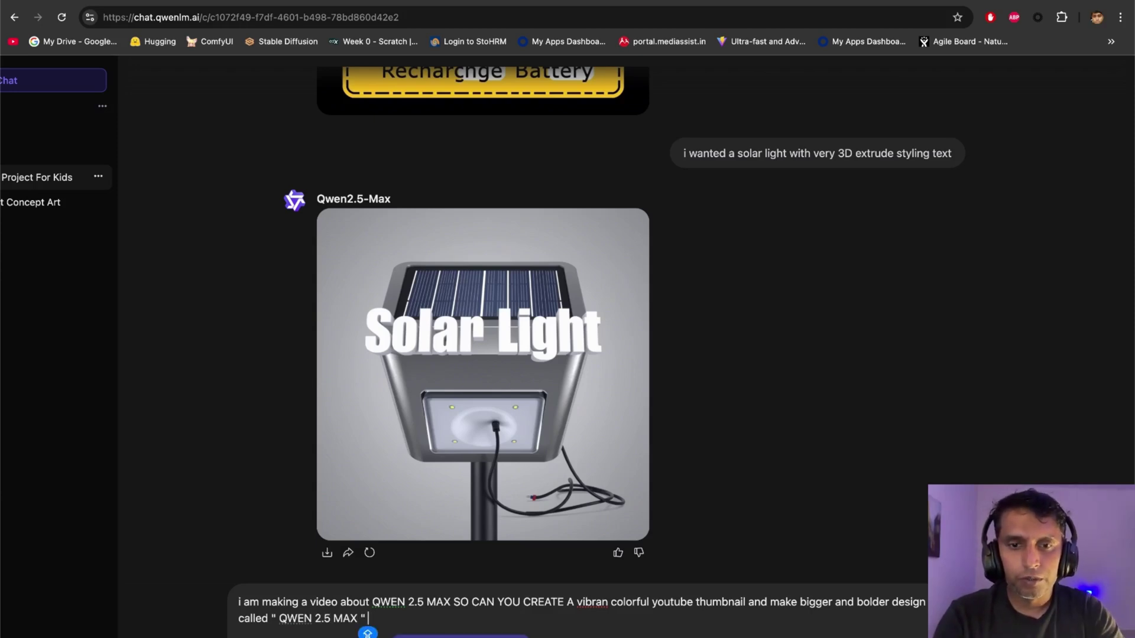
# Choose a widescreen aspect ratio for the image generation and submit the thumbnail prompt.
pyautogui.click(461, 636)
pyautogui.click(500, 581)
pyautogui.press('Return')
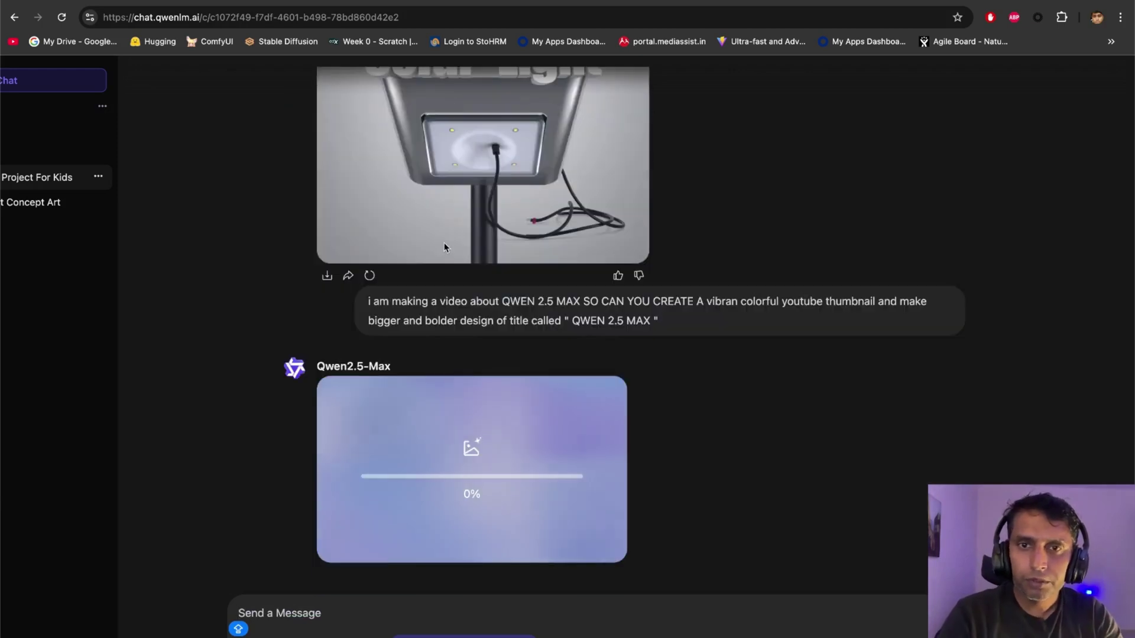
# Examine the generated QWEN 2.5 MAX thumbnail up close in the chat against its prompt.
pyautogui.scroll(2, 572, 214)
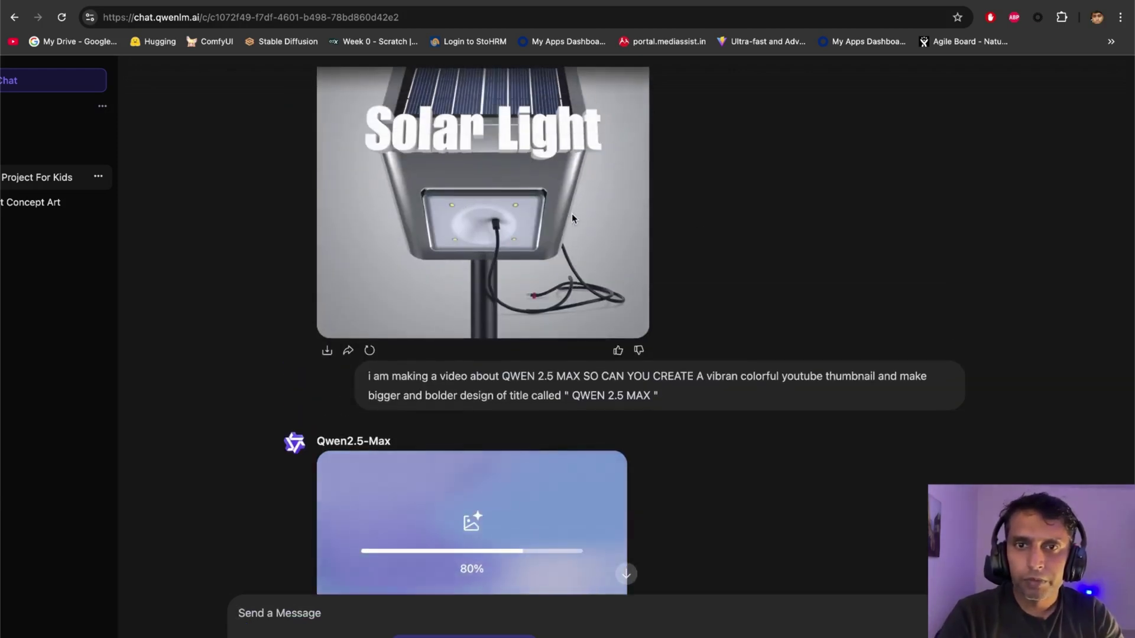
pyautogui.scroll(2, 572, 214)
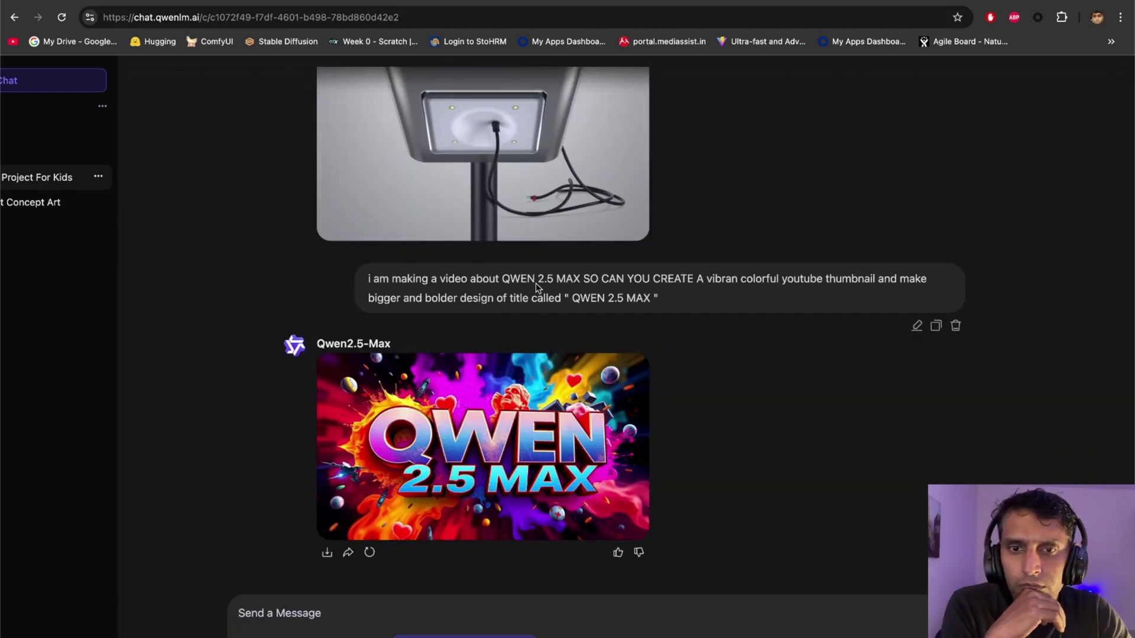
pyautogui.scroll(10, 578, 465)
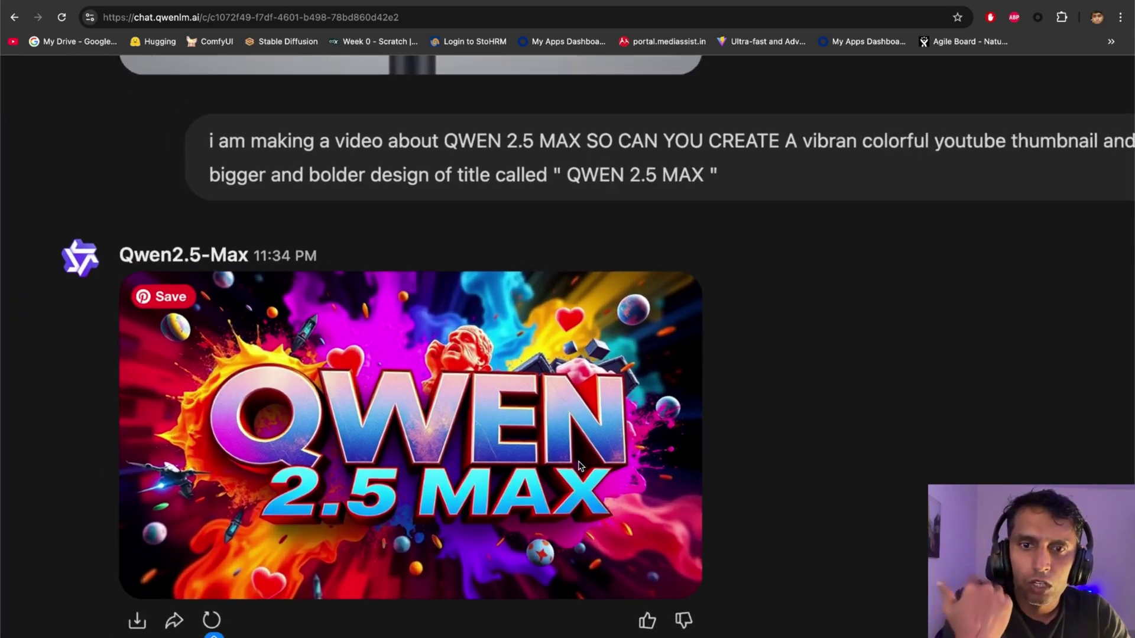
pyautogui.scroll(-2, 578, 465)
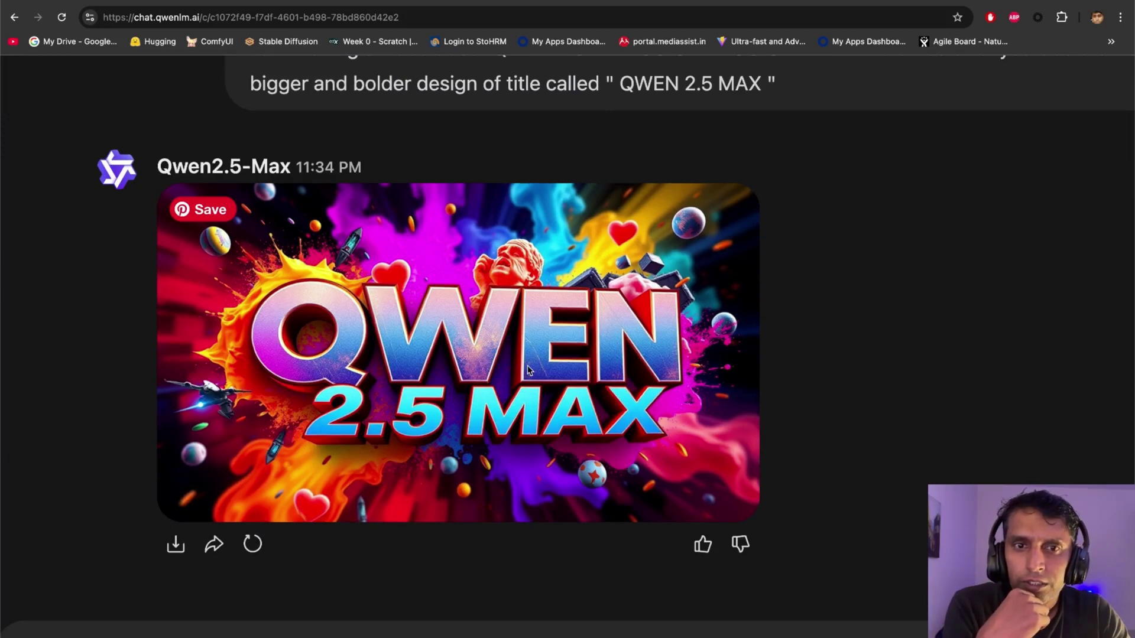
pyautogui.scroll(-10, 521, 354)
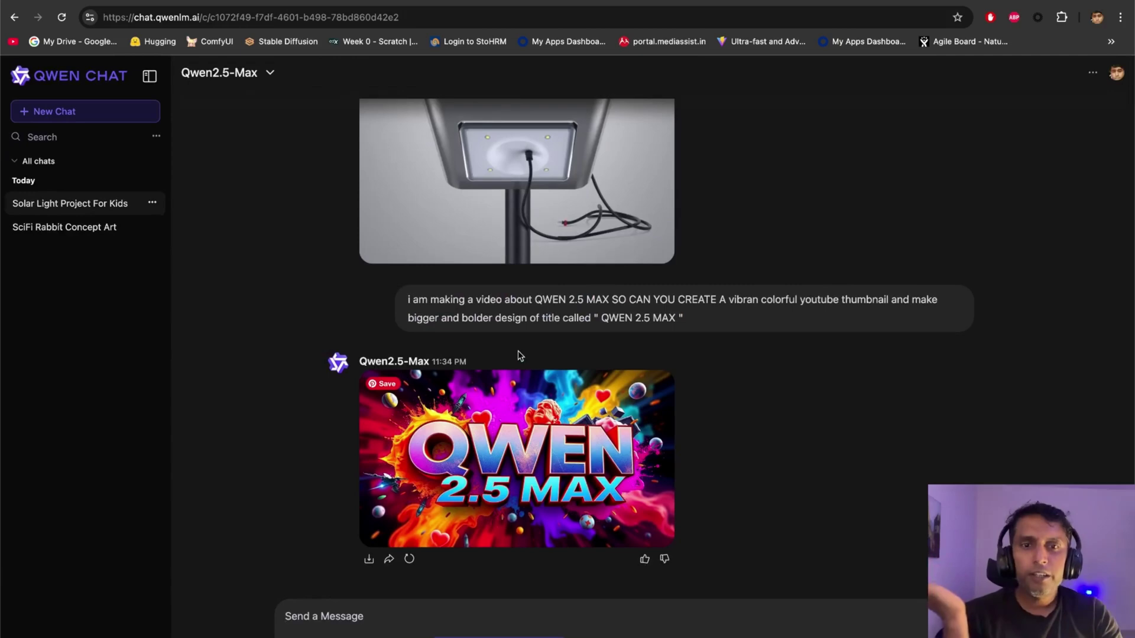
# Open the QWEN 2.5 MAX thumbnail in the enlarged preview and inspect its lettering and background details.
pyautogui.click(515, 450)
pyautogui.rightClick(576, 390)
pyautogui.click(662, 371)
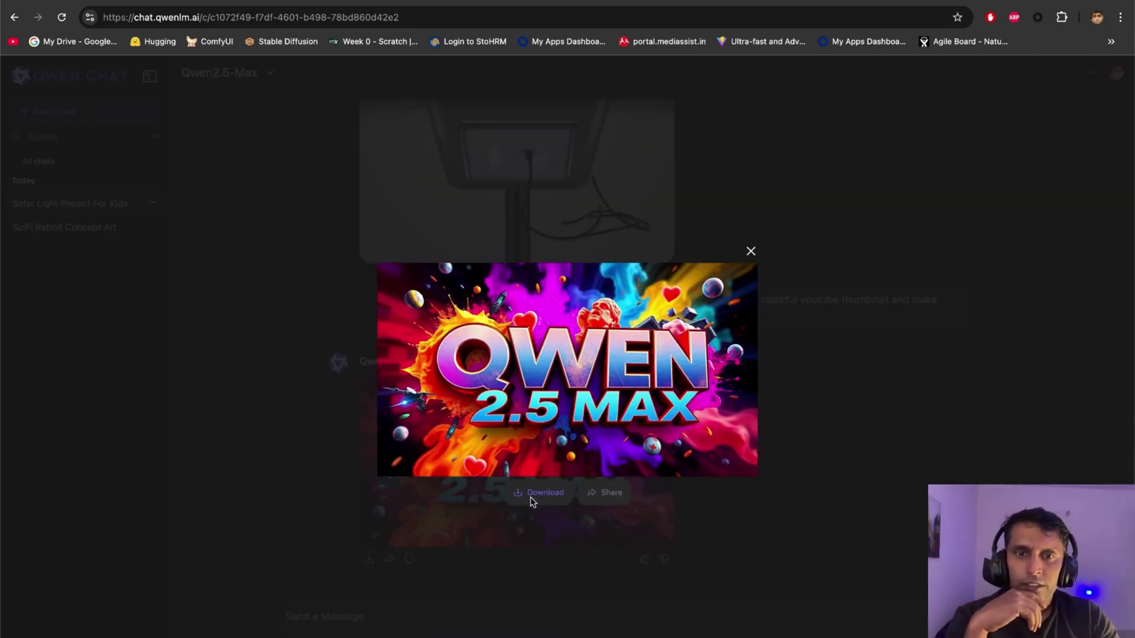
pyautogui.scroll(10, 627, 402)
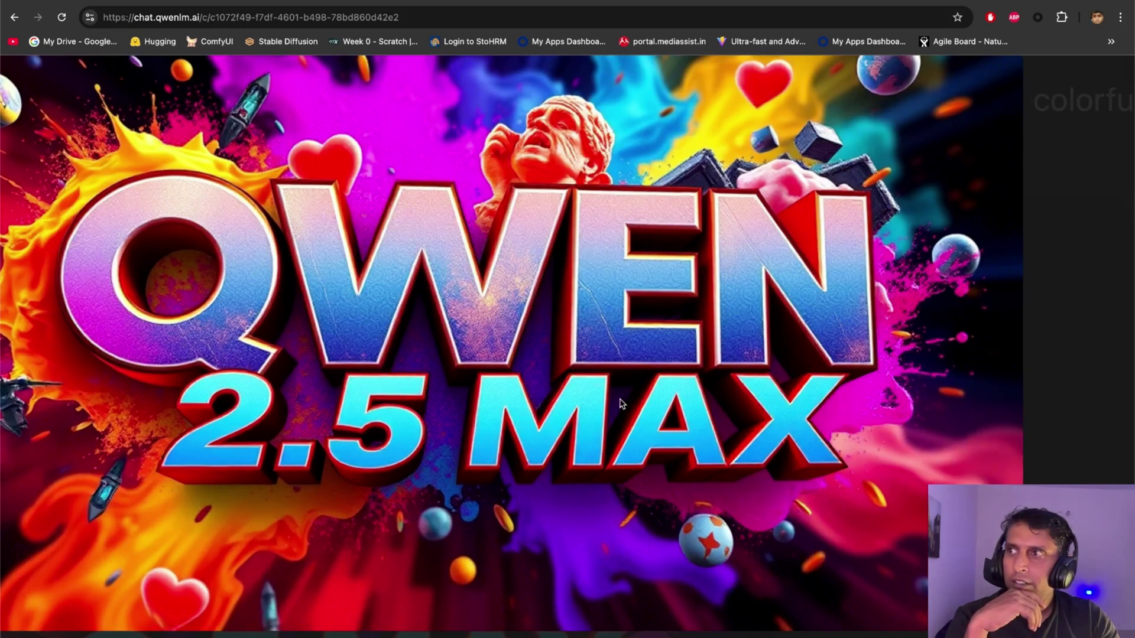
pyautogui.hscroll(-5, 623, 401)
pyautogui.scroll(3, 623, 402)
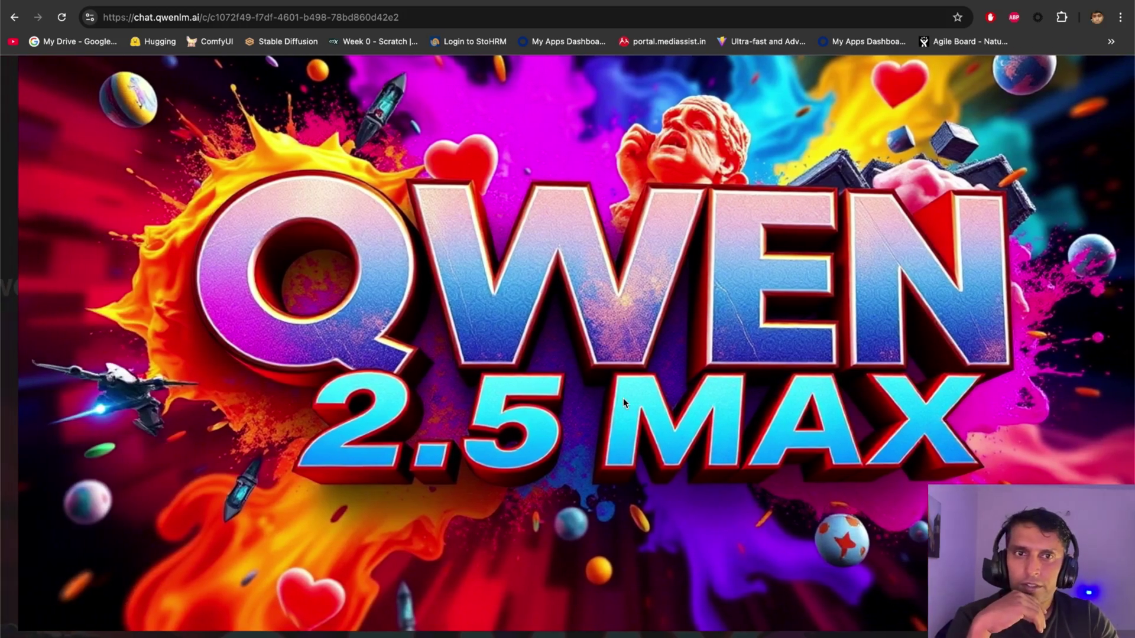
pyautogui.hscroll(2, 623, 399)
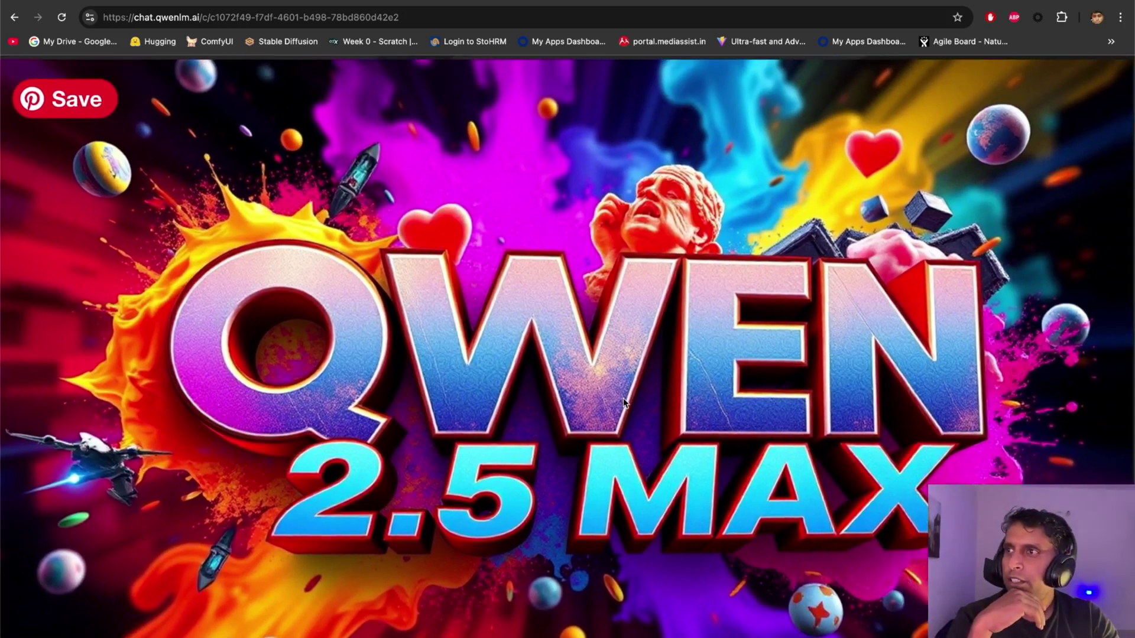
pyautogui.hscroll(3, 623, 398)
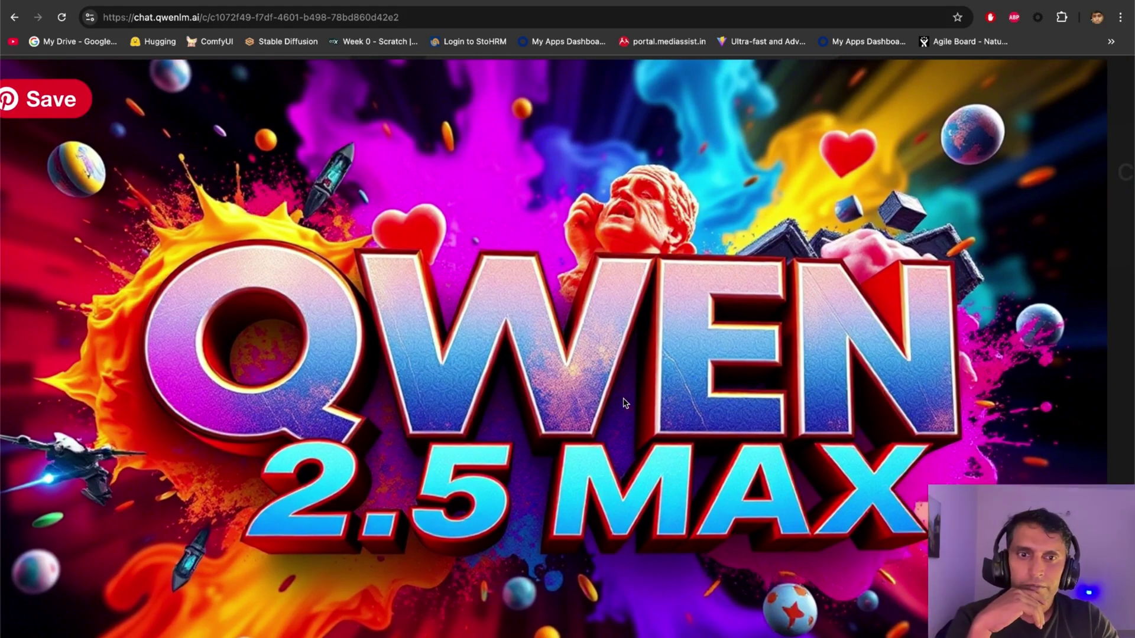
pyautogui.scroll(-5, 594, 413)
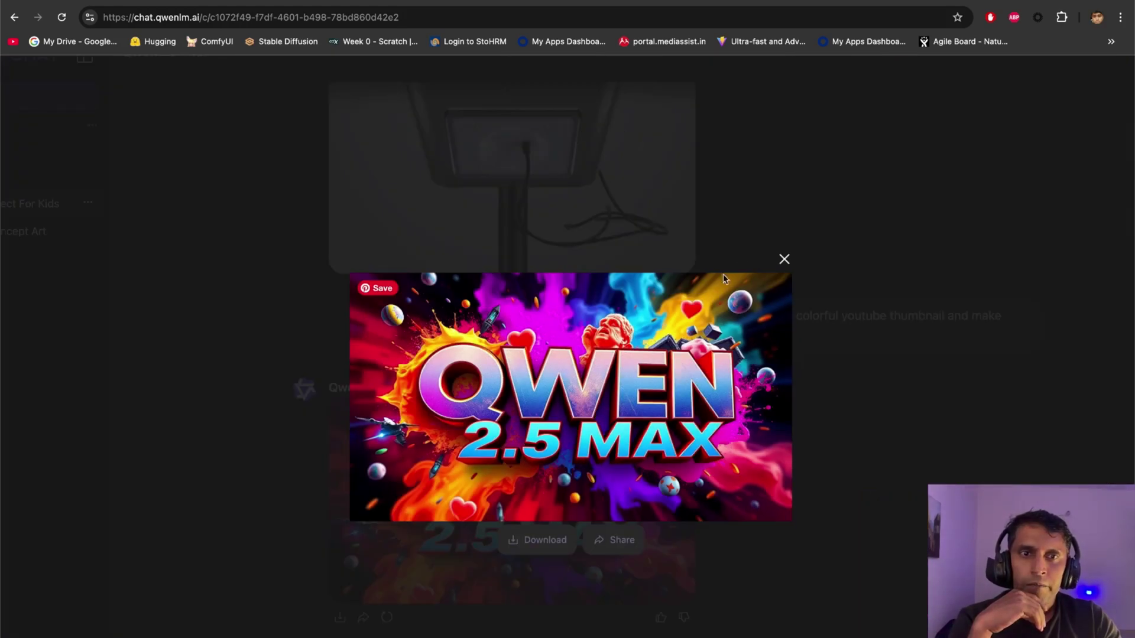
# Close the enlarged thumbnail preview and request a regenerated version of the image.
pyautogui.click(785, 258)
pyautogui.scroll(-3, 759, 476)
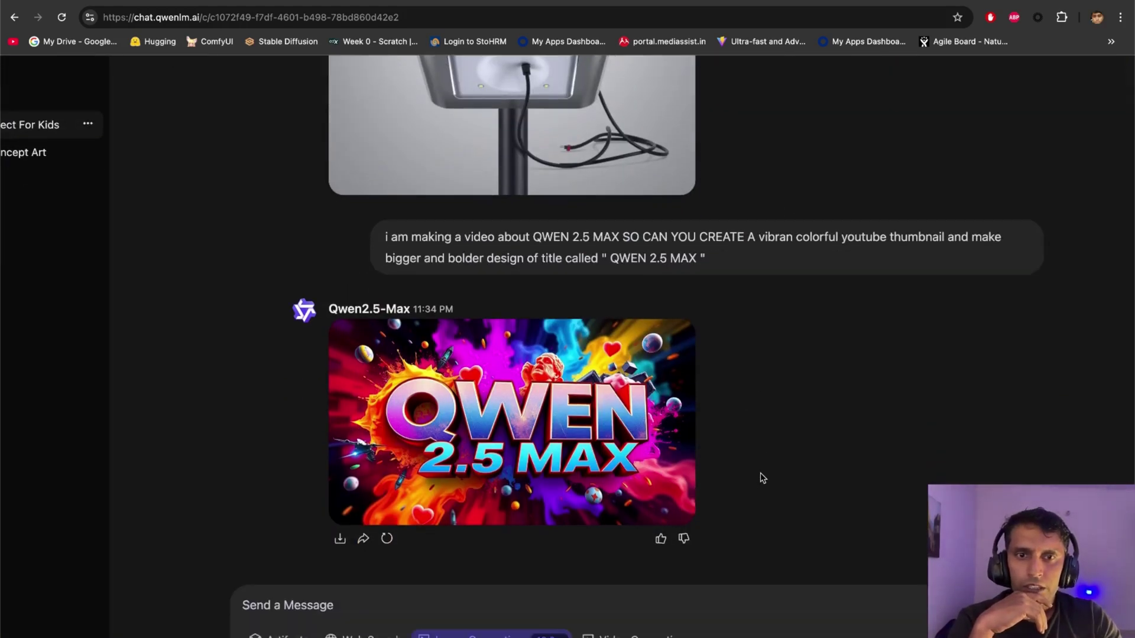
pyautogui.hscroll(1, 760, 478)
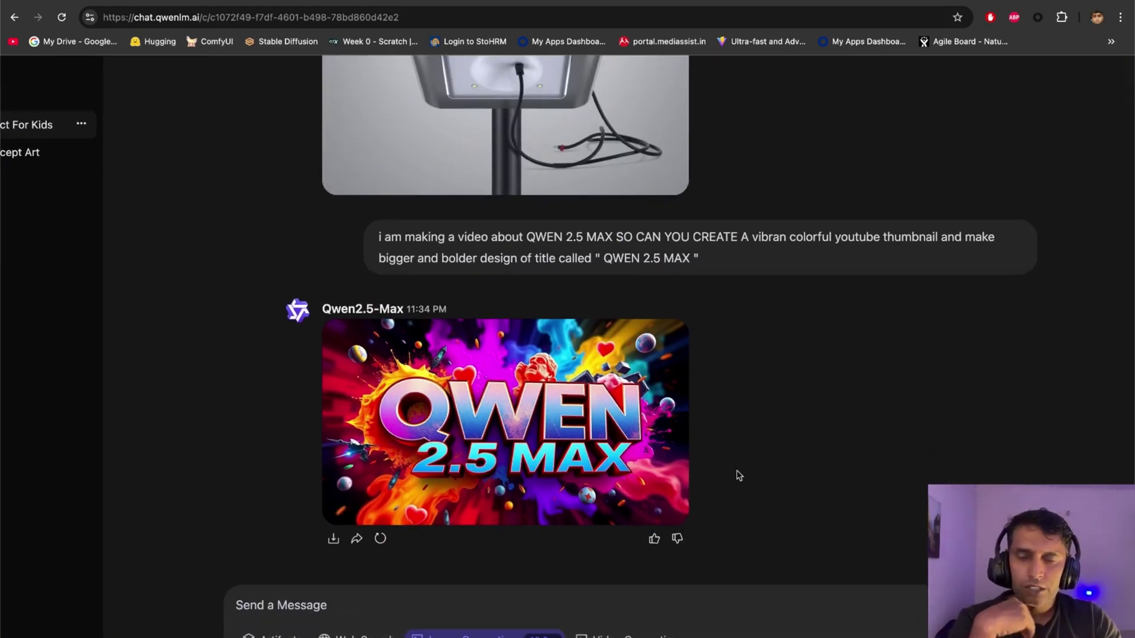
pyautogui.click(381, 539)
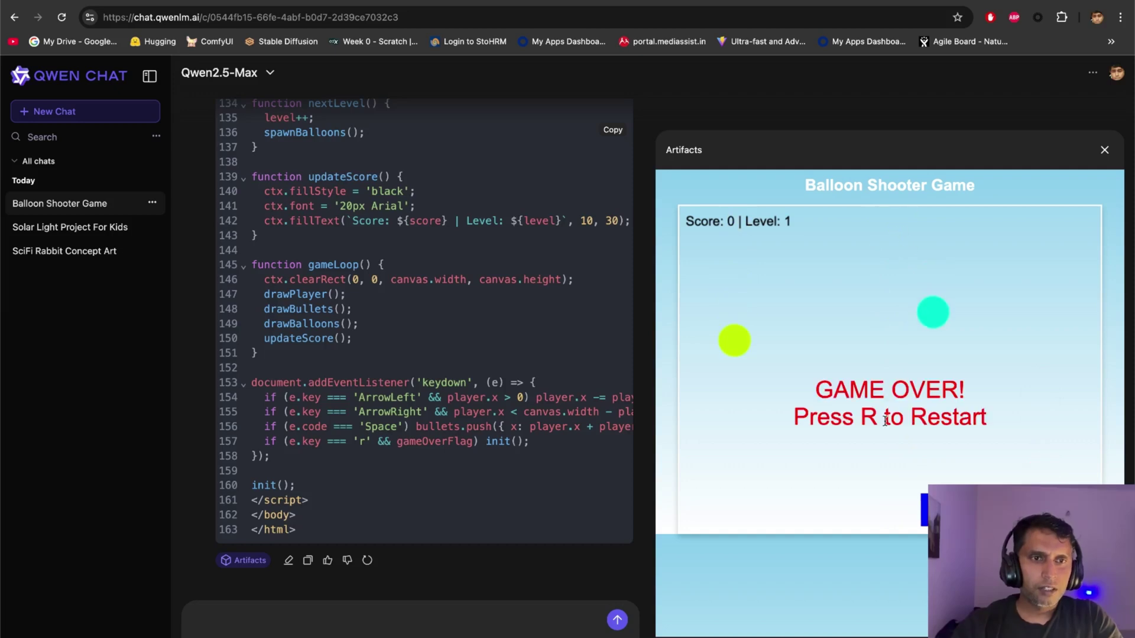
# Restart the Balloon Shooter Game and play a round, moving the player left while shooting at the falling balloons.
pyautogui.press('r')
pyautogui.press('Left')
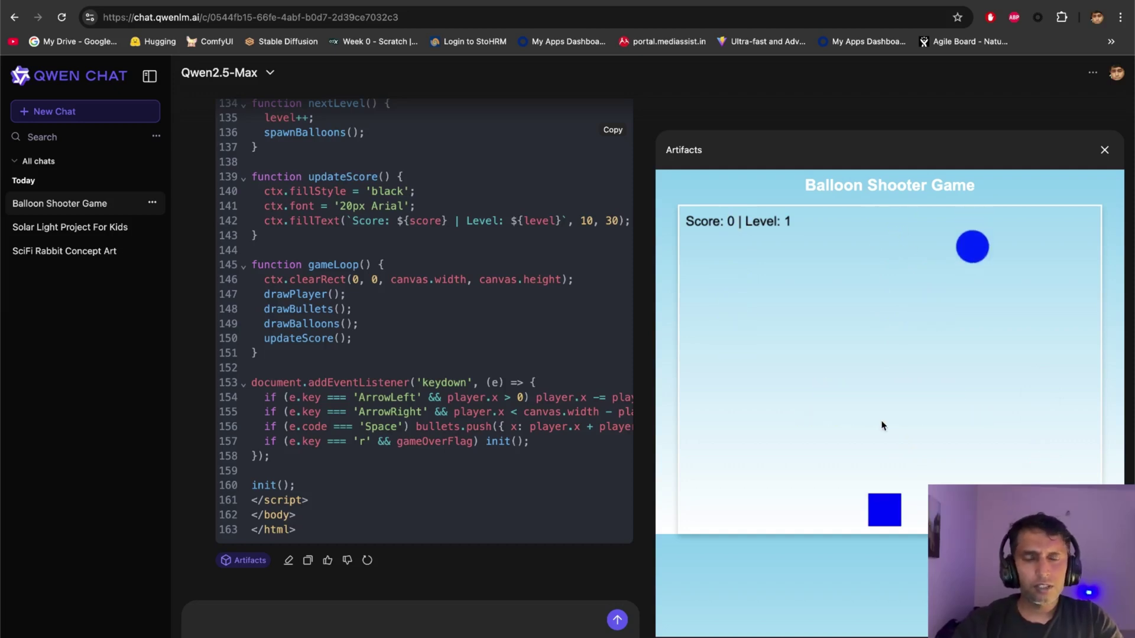
pyautogui.press('space')
pyautogui.press('space')
pyautogui.press('Left')
pyautogui.press('space')
pyautogui.press('Left')
pyautogui.press('space')
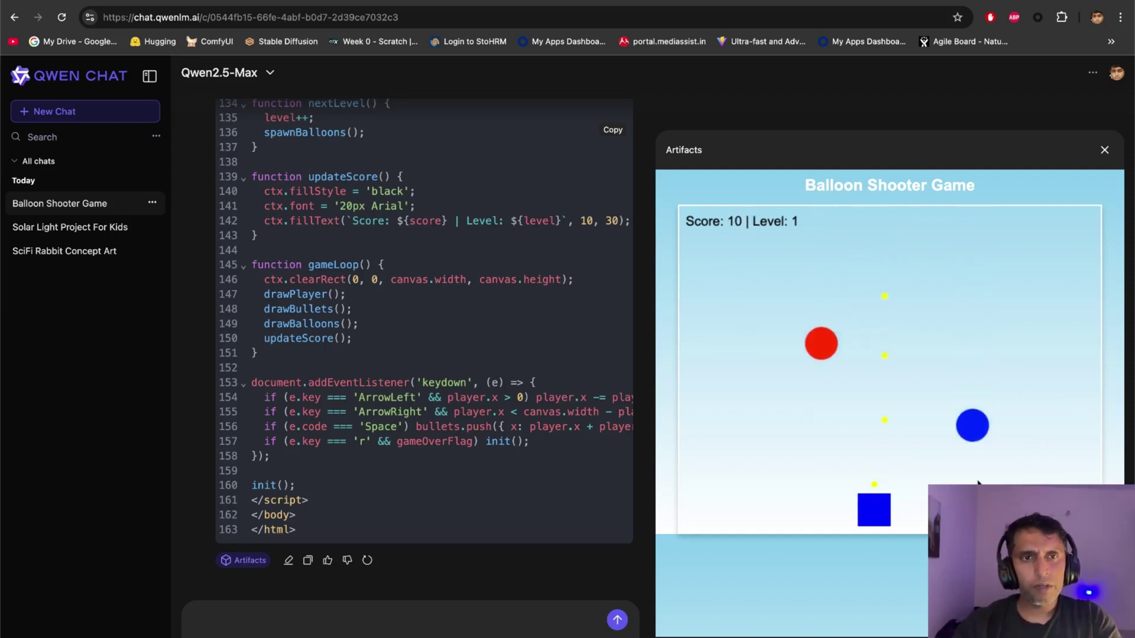
pyautogui.press('Left')
pyautogui.press('space')
pyautogui.press('Left')
pyautogui.press('space')
pyautogui.press('Left')
pyautogui.press('space')
pyautogui.press('Left')
pyautogui.press('Left')
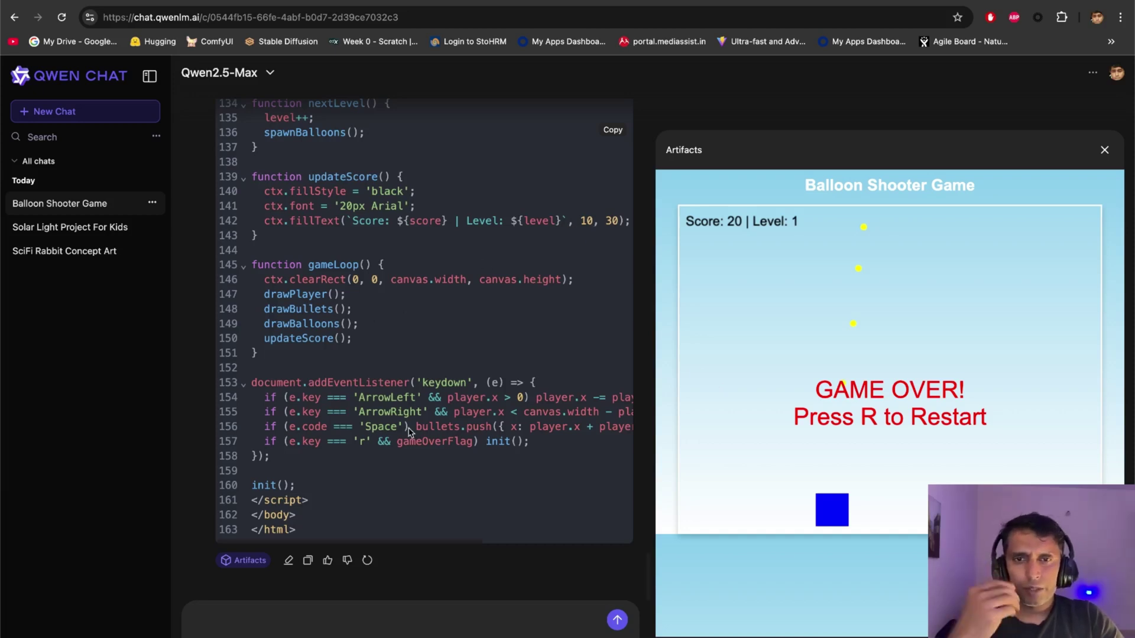
# Review the balloon shooter prompt and the generated HTML code from beginning to end.
pyautogui.scroll(15, 407, 432)
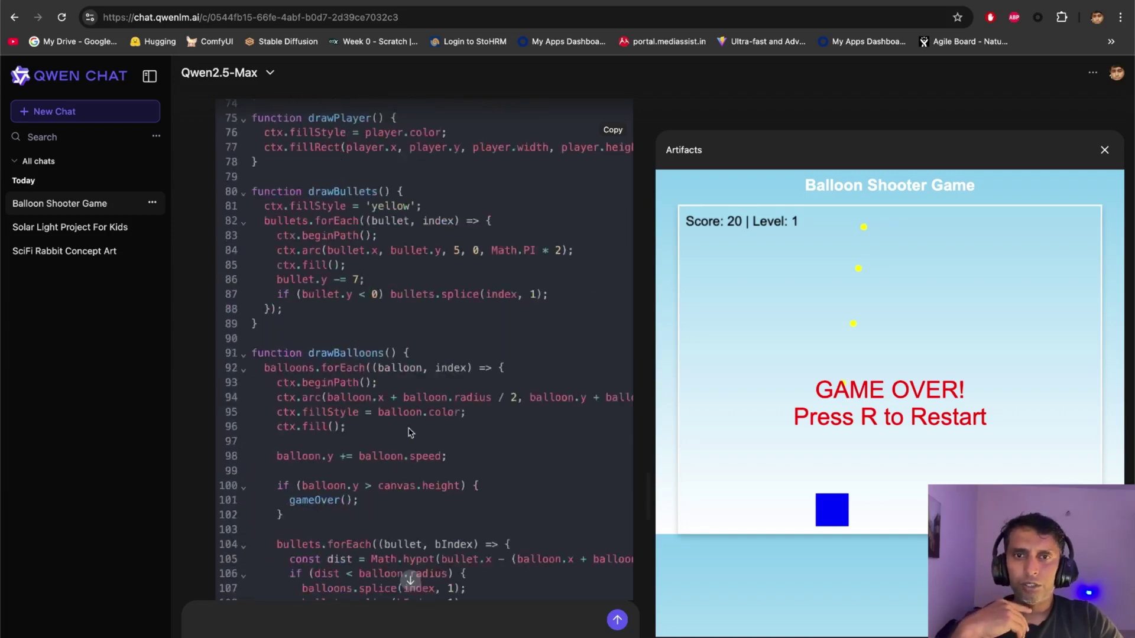
pyautogui.scroll(20, 407, 431)
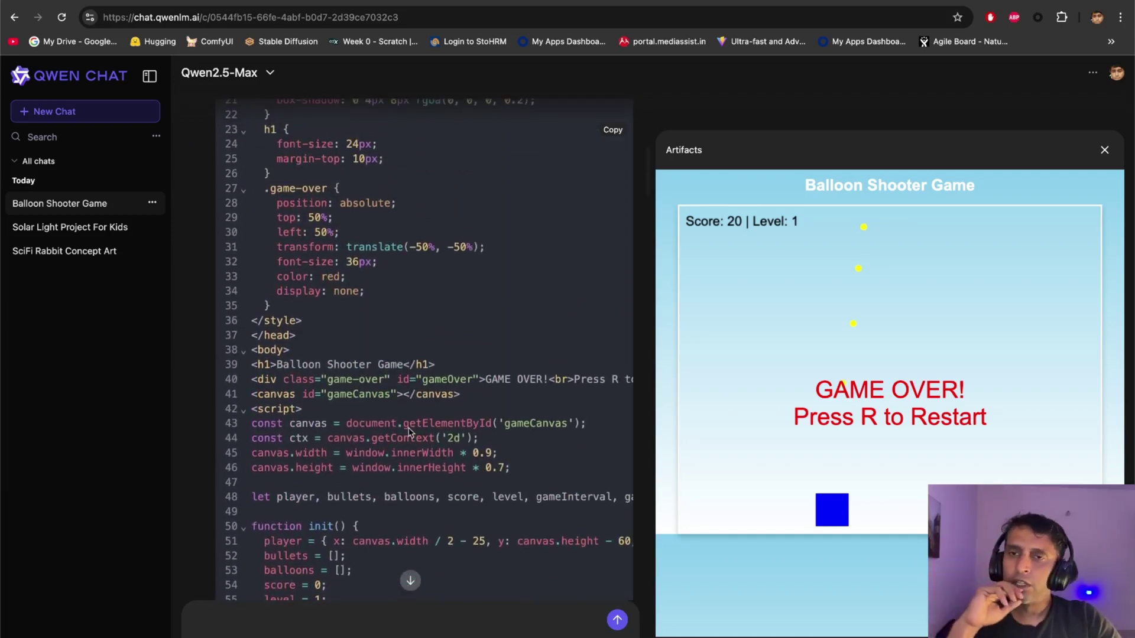
pyautogui.scroll(8, 409, 432)
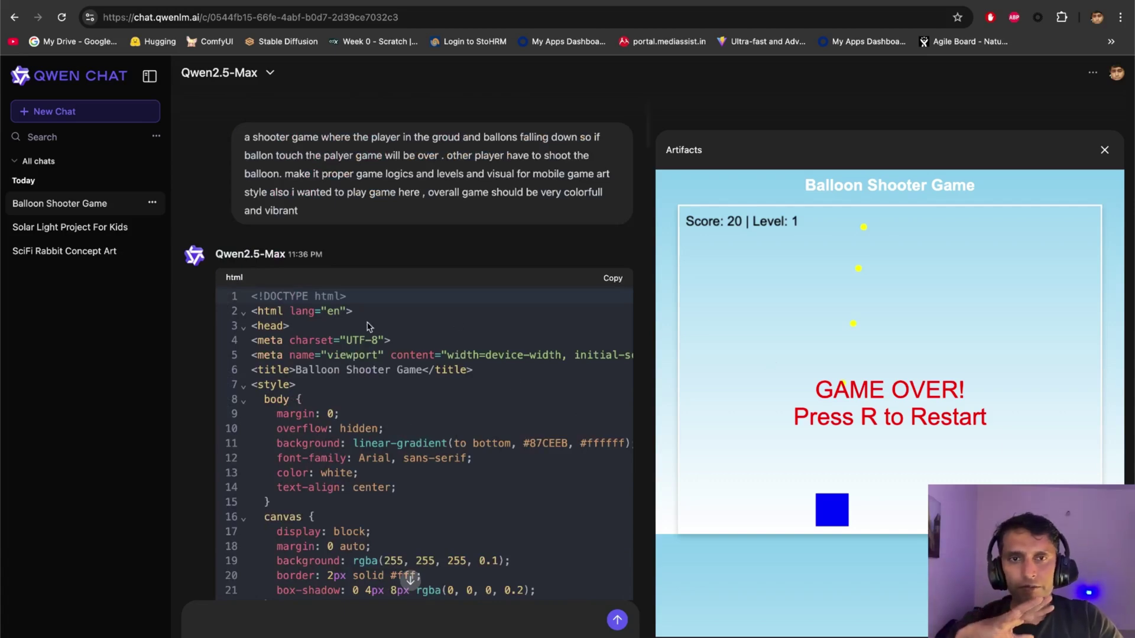
pyautogui.scroll(-20, 367, 326)
pyautogui.scroll(20, 367, 326)
pyautogui.scroll(-3, 367, 326)
pyautogui.scroll(-20, 367, 326)
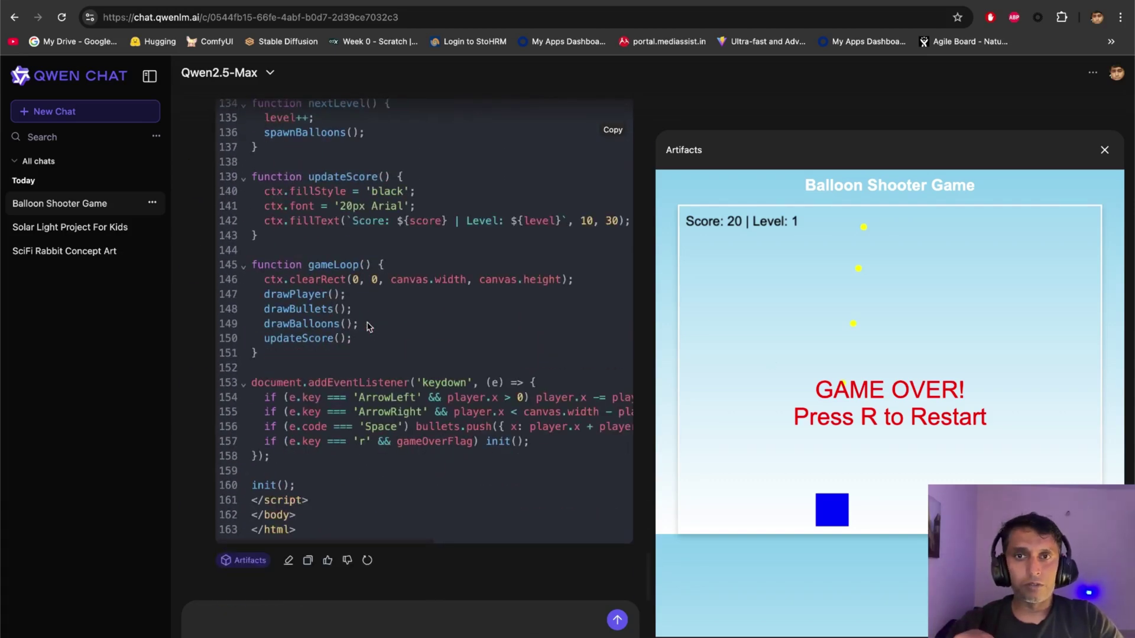